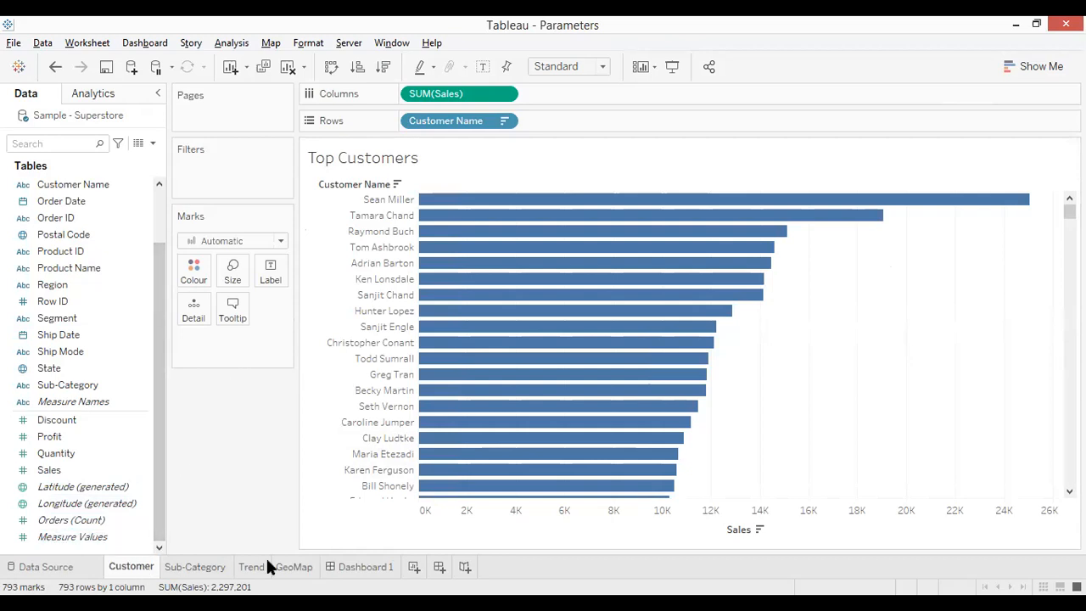
- Review the Customer, Sub-Category, Trend and GeoMap worksheets, and view Dashboard 1 in presentation mode
mouse_move(131, 575)
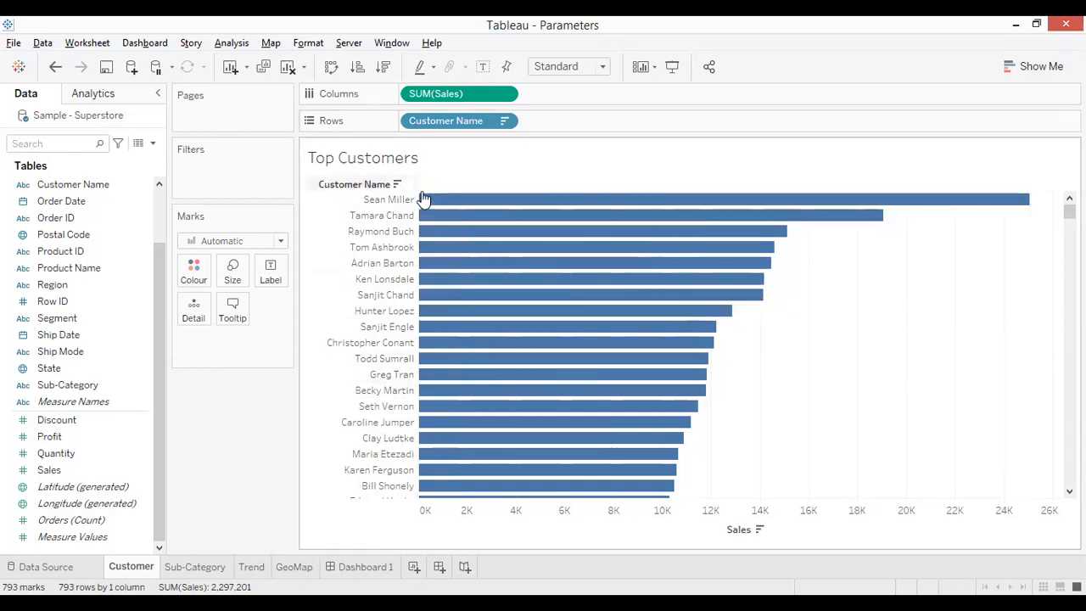
click(193, 566)
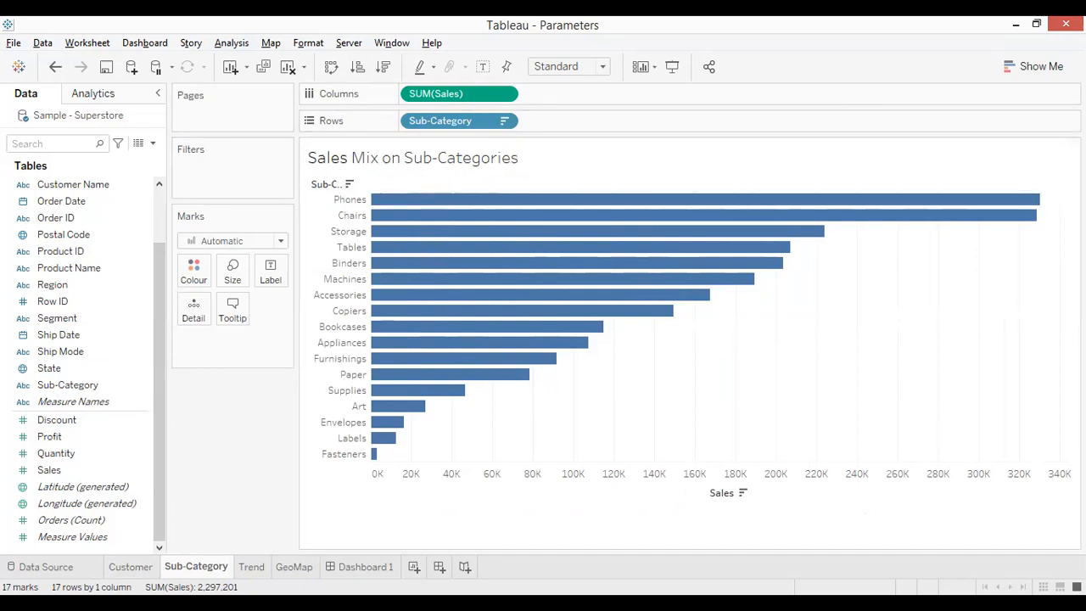
click(125, 574)
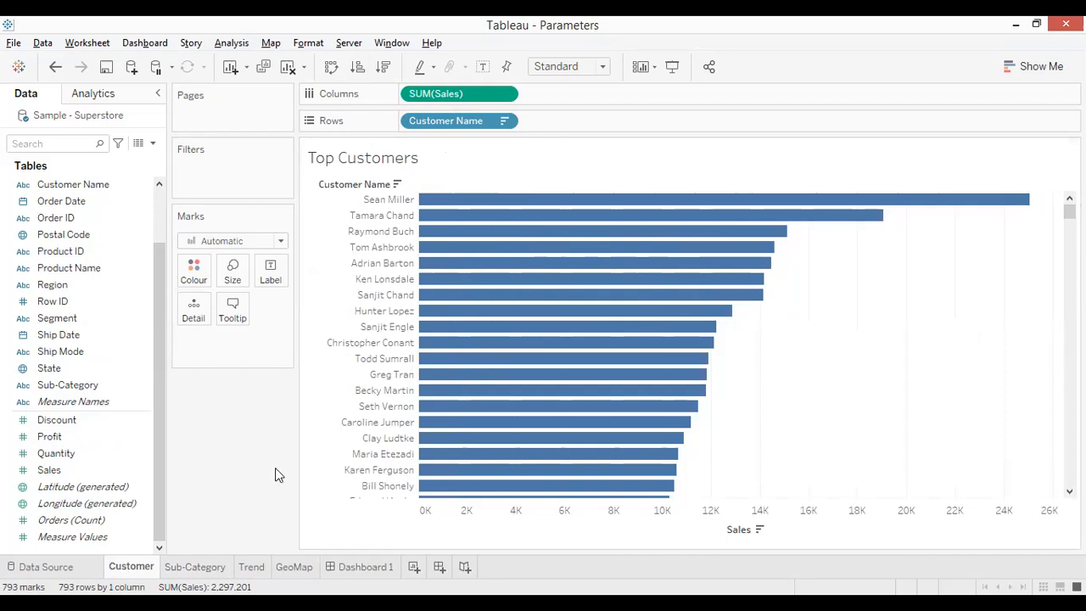
click(218, 571)
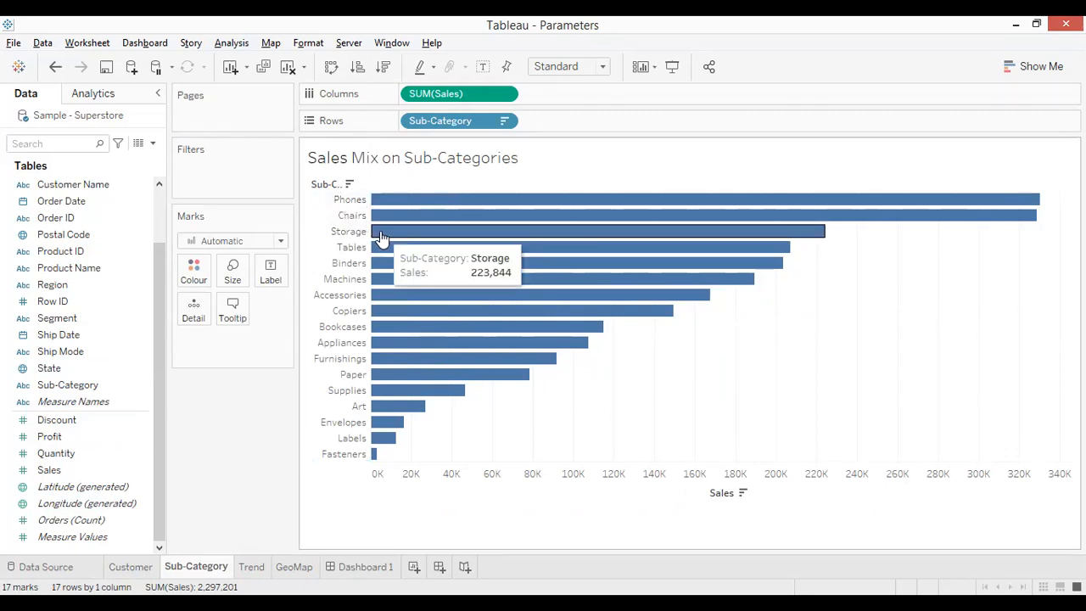
mouse_move(386, 255)
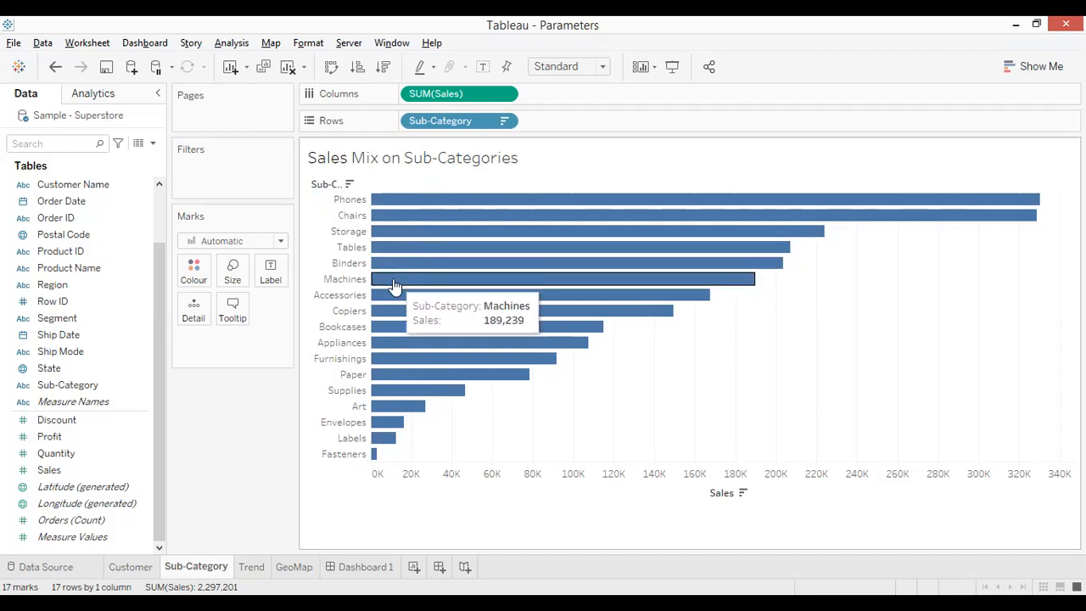
mouse_move(390, 333)
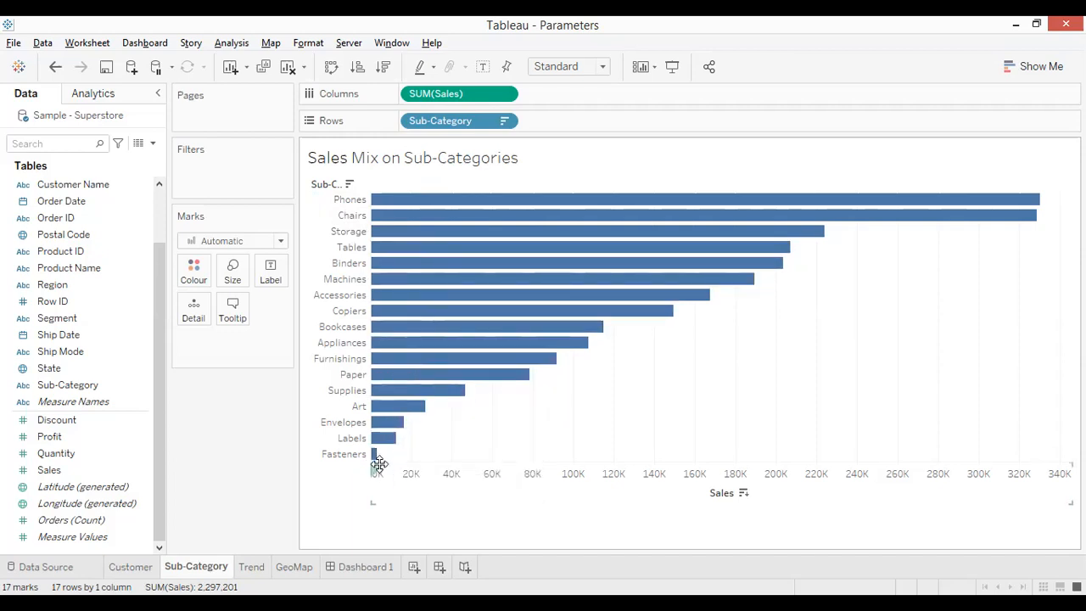
click(256, 572)
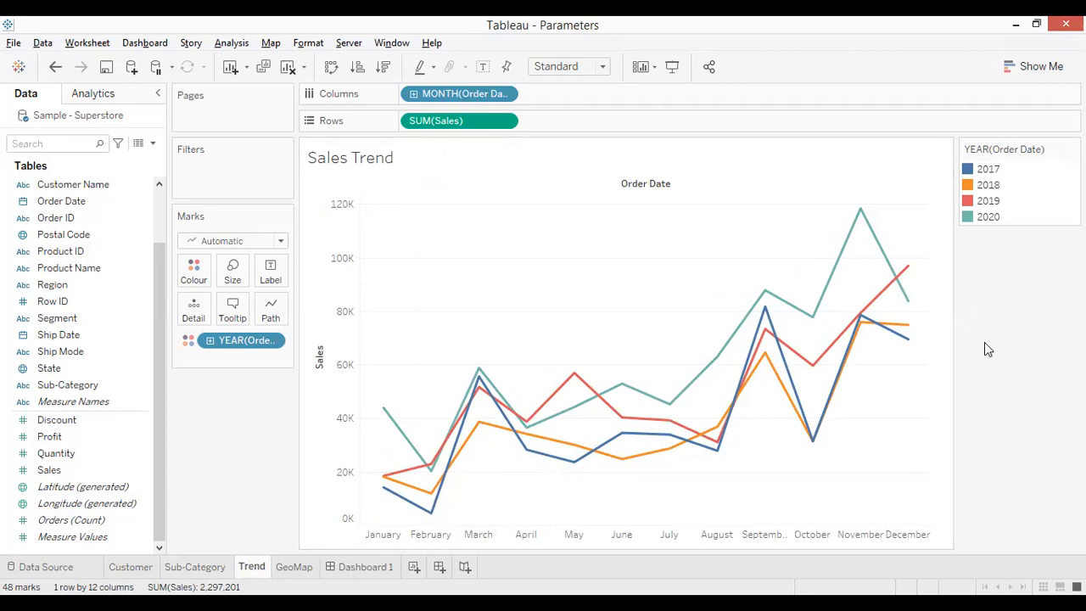
mouse_move(906, 274)
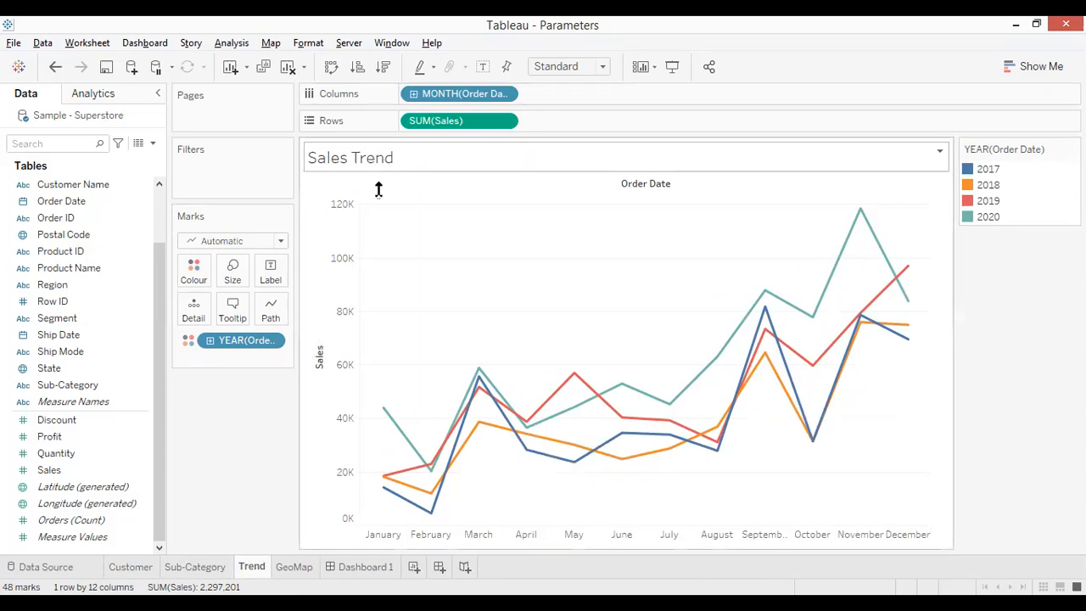
click(296, 569)
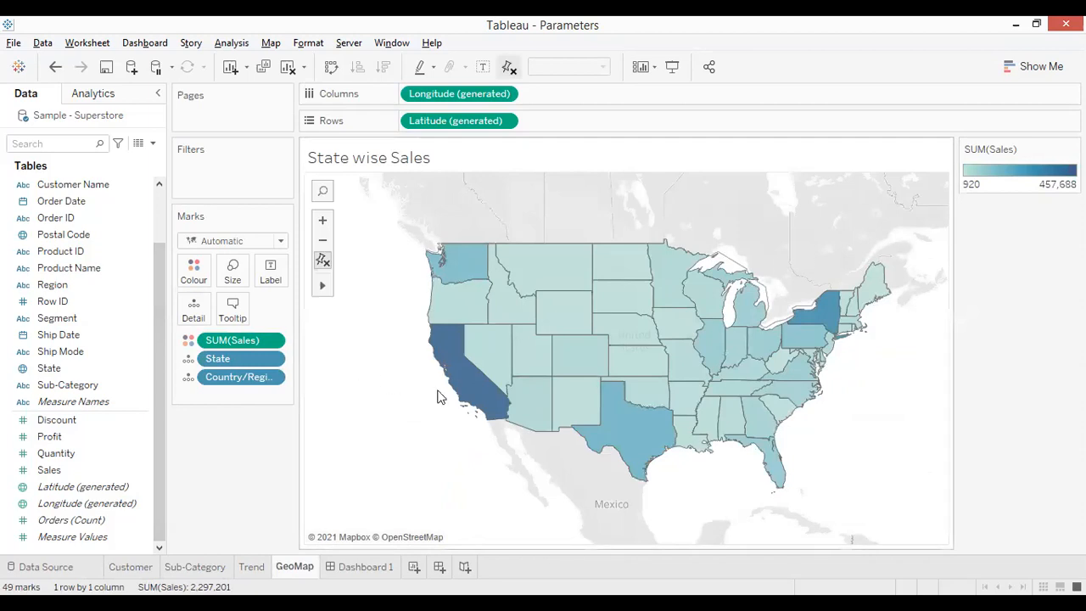
mouse_move(472, 395)
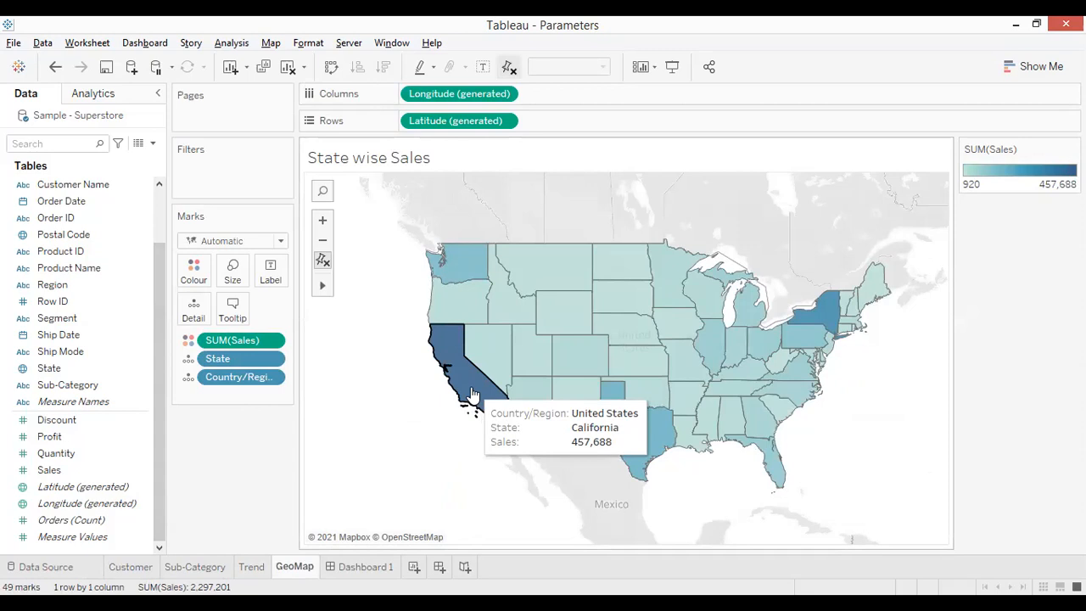
click(367, 566)
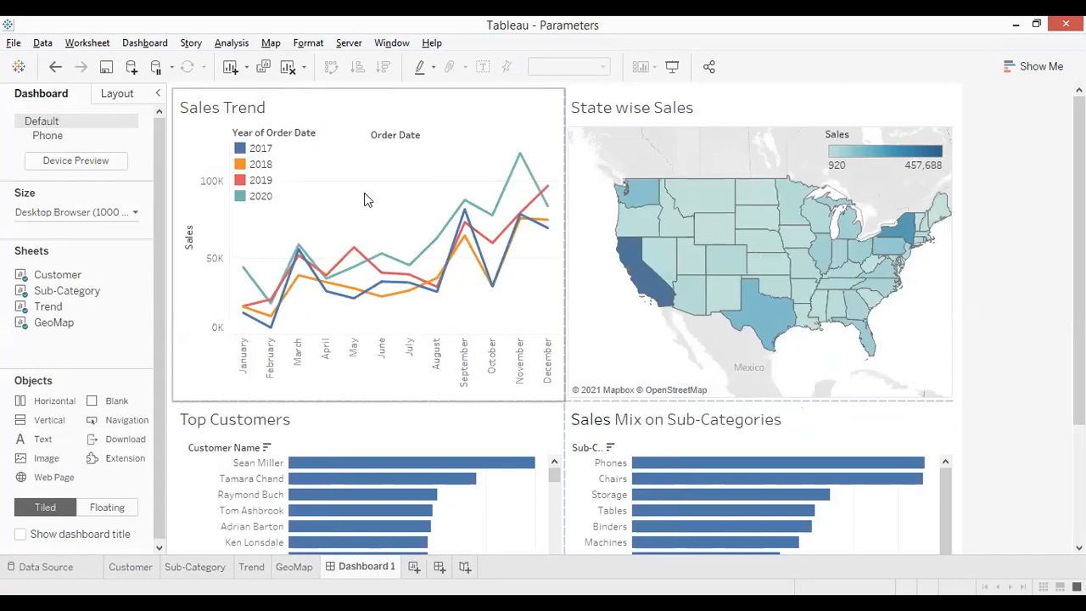
click(672, 66)
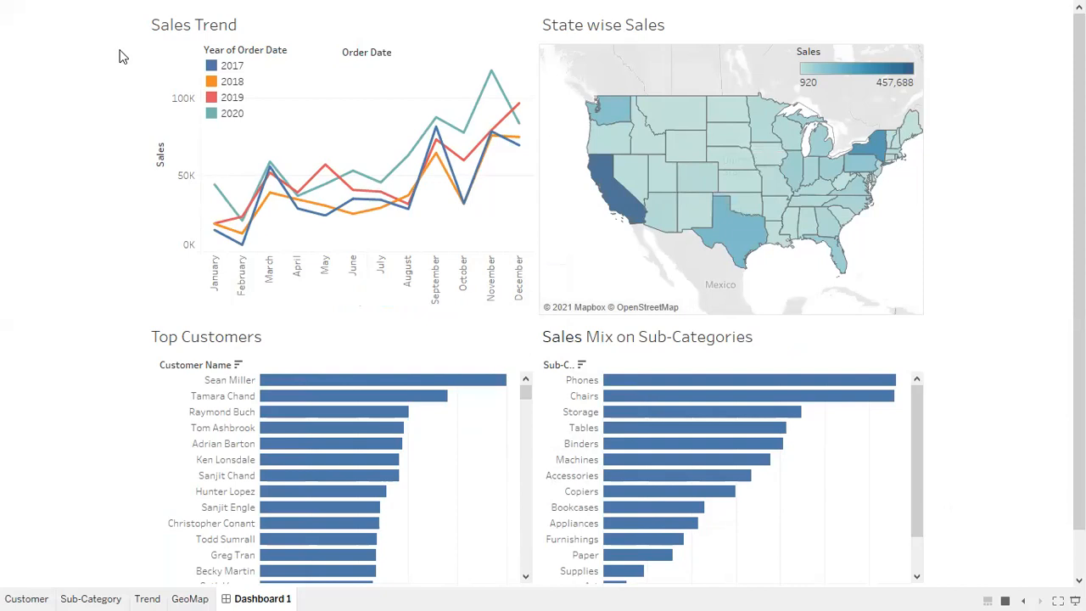
key(Escape)
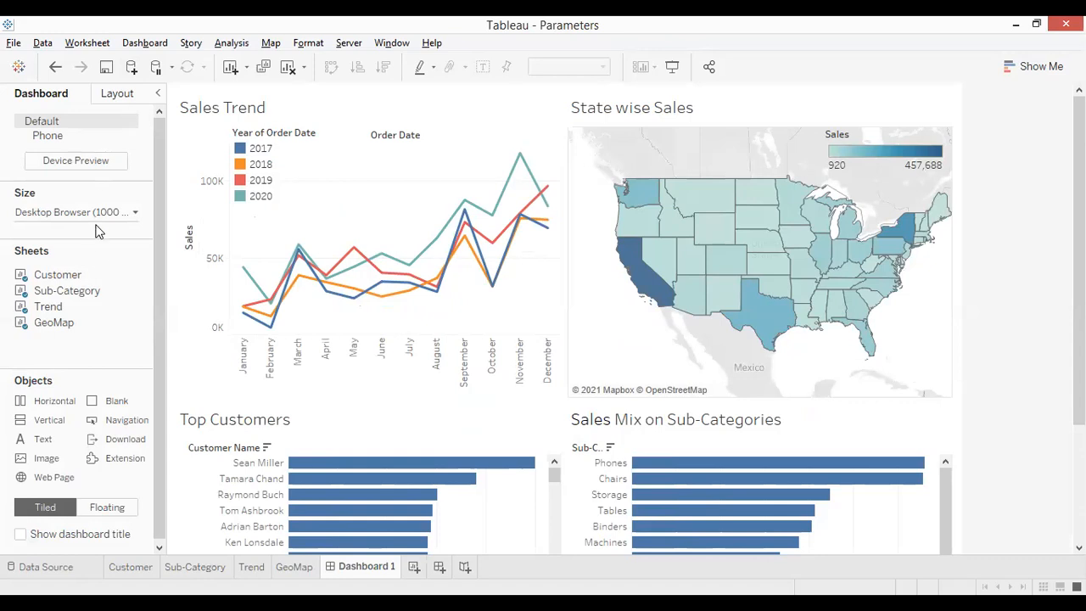
- Return to the Customer worksheet and look through the customers ranked by sales
click(130, 566)
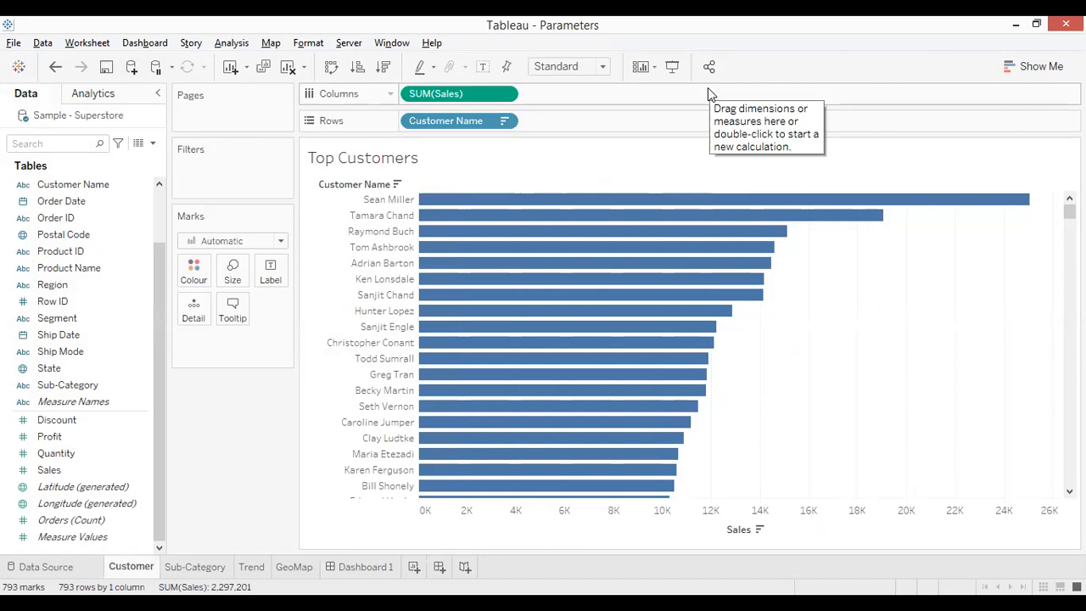
scroll(890, 404, down, 1)
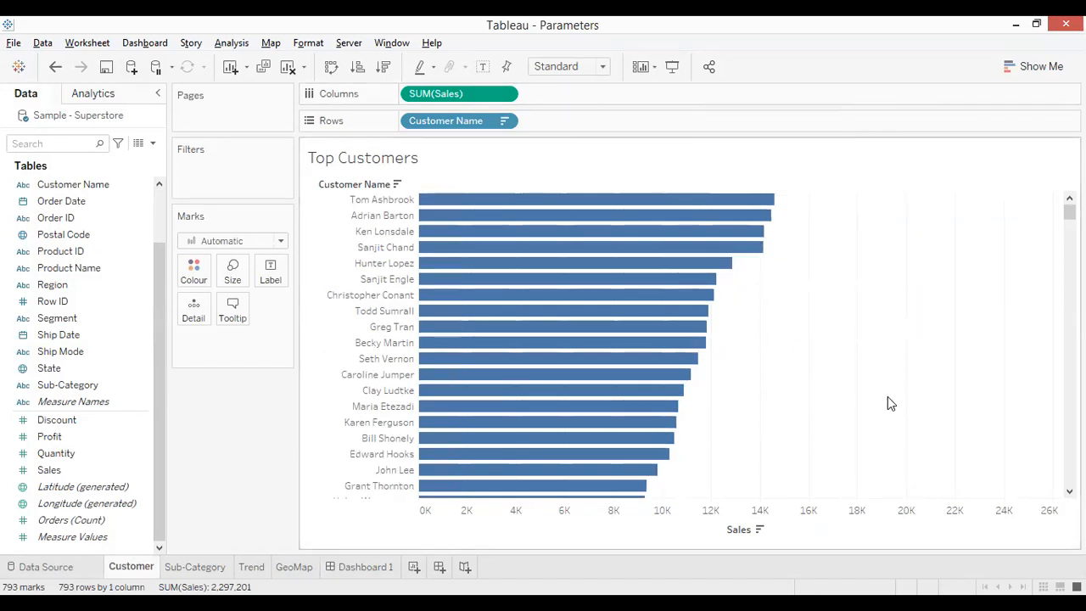
scroll(890, 404, down, 1)
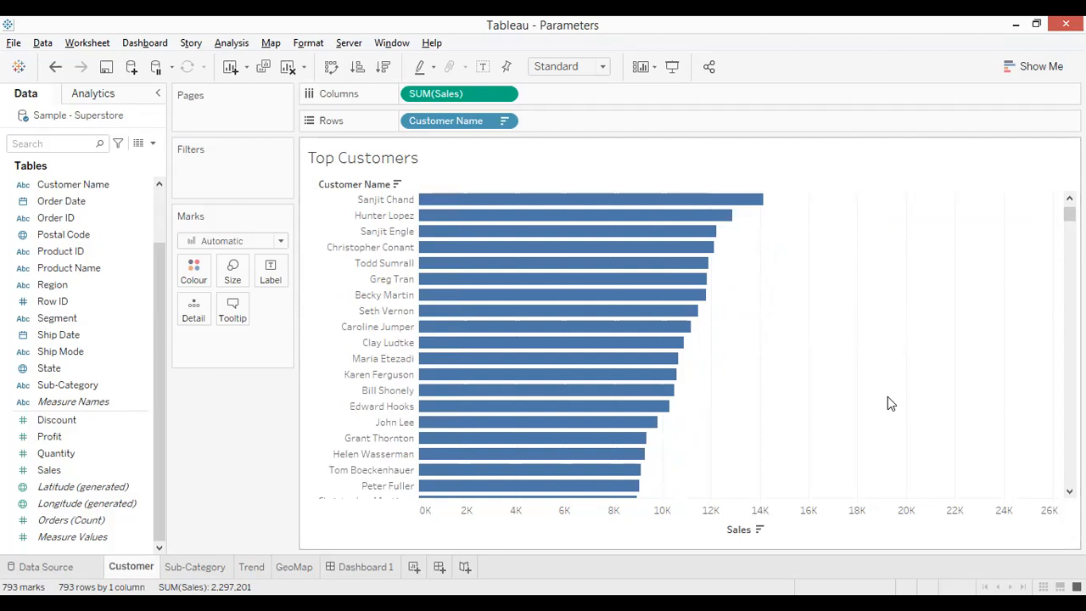
scroll(890, 403, up, 2)
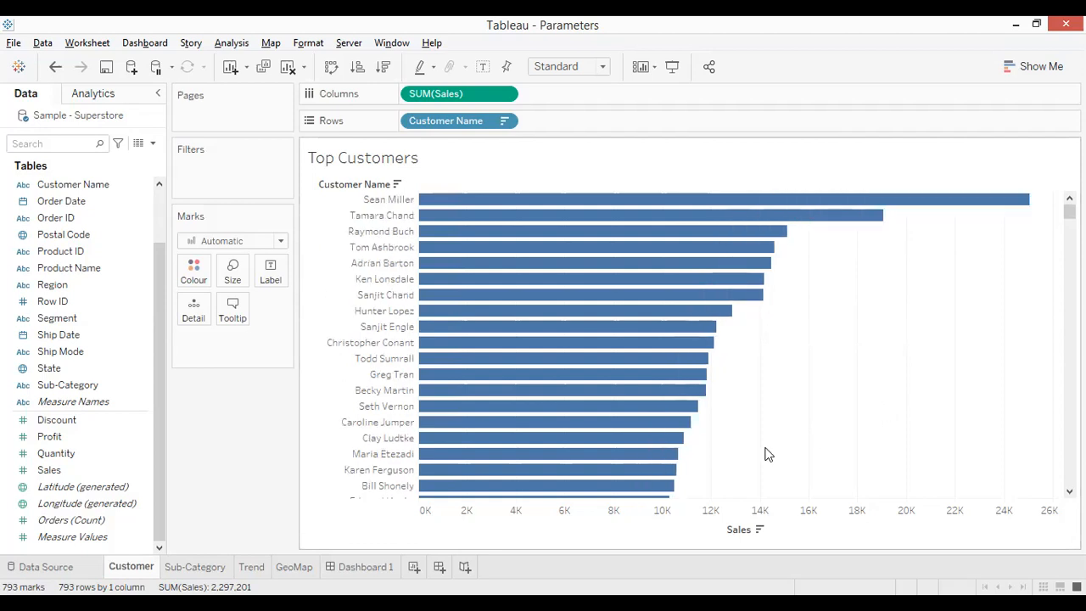
mouse_move(689, 408)
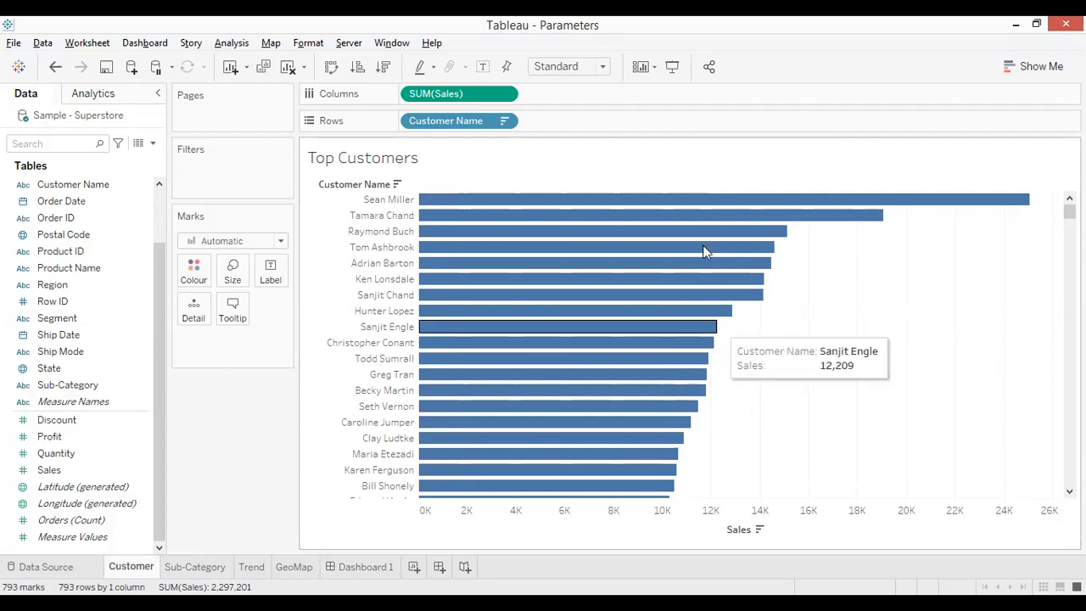
click(969, 171)
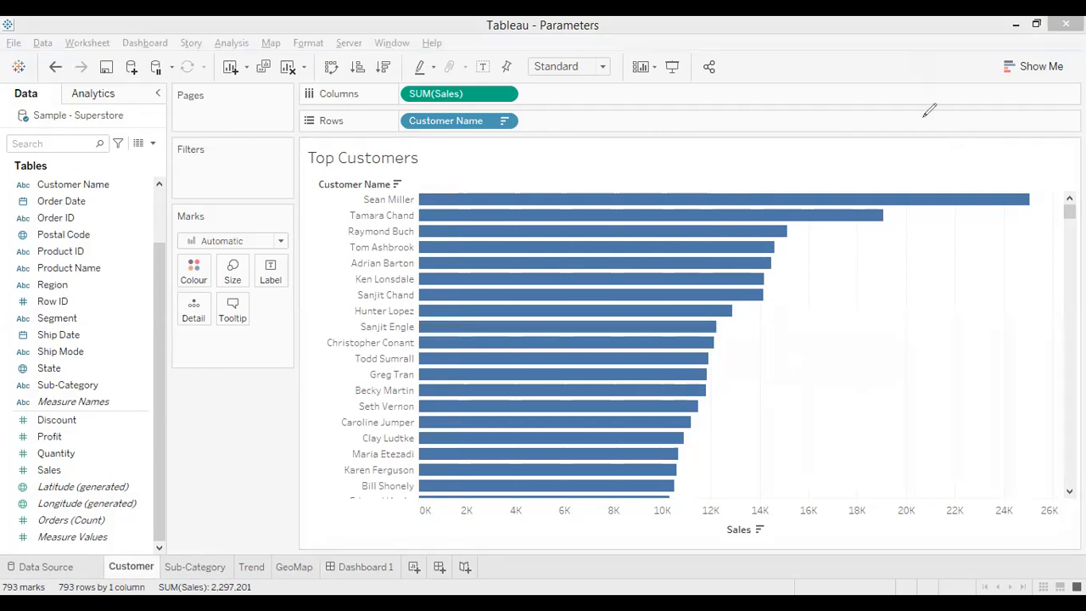
mouse_move(931, 149)
mouse_down()
mouse_move(1014, 150)
mouse_move(1022, 180)
mouse_up()
drag(931, 181, 1023, 182)
mouse_move(960, 155)
mouse_down()
mouse_move(959, 171)
mouse_move(1003, 176)
mouse_up()
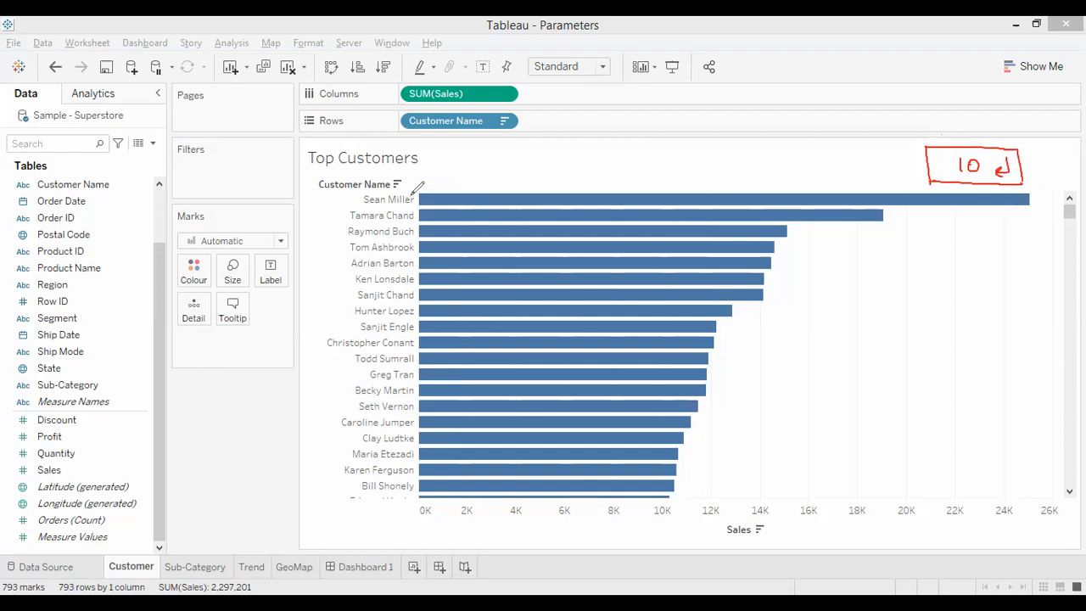
drag(409, 194, 405, 316)
mouse_move(957, 168)
mouse_down()
mouse_move(973, 167)
mouse_move(936, 173)
mouse_up()
drag(938, 159, 1010, 158)
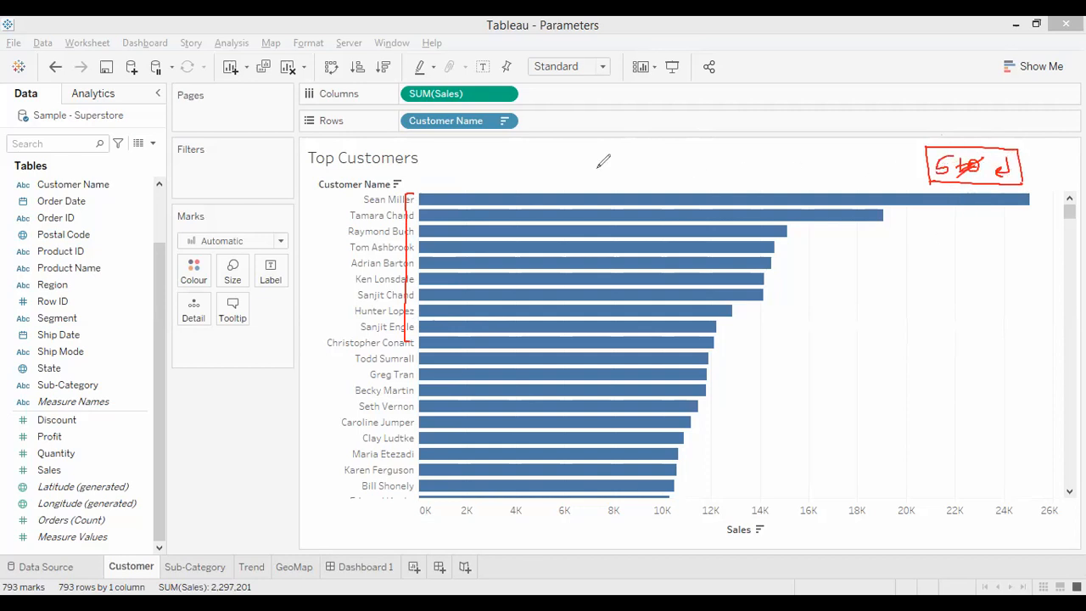
drag(407, 193, 420, 191)
mouse_move(424, 271)
mouse_down()
mouse_move(406, 268)
mouse_move(401, 202)
mouse_move(421, 190)
mouse_up()
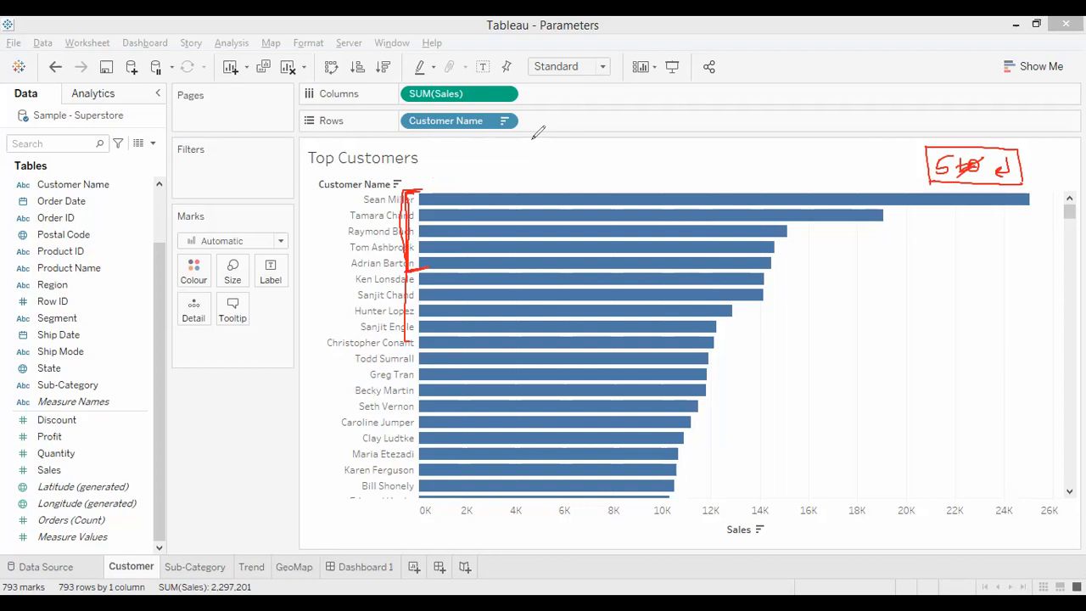
key(e)
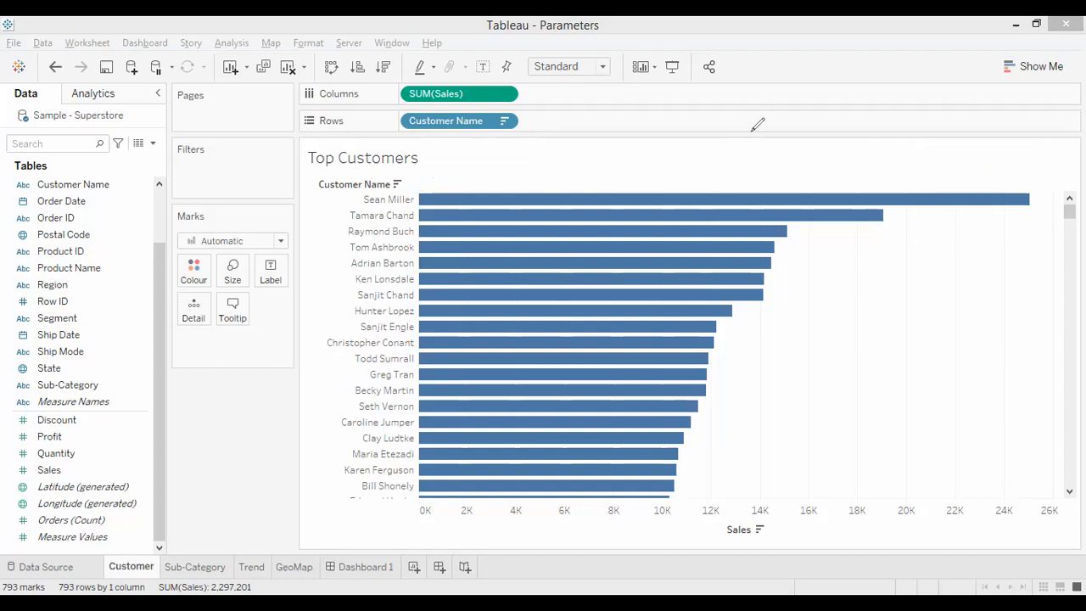
- Create a parameter named Top_N Customers, keeping the default data type, current value and allowable values
right_click(133, 550)
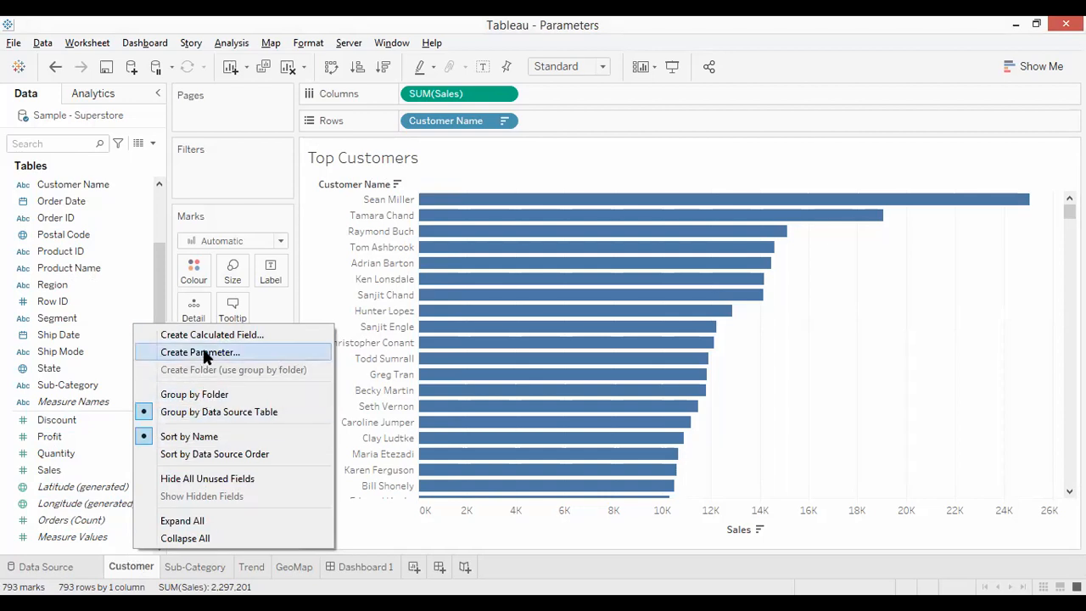
click(146, 172)
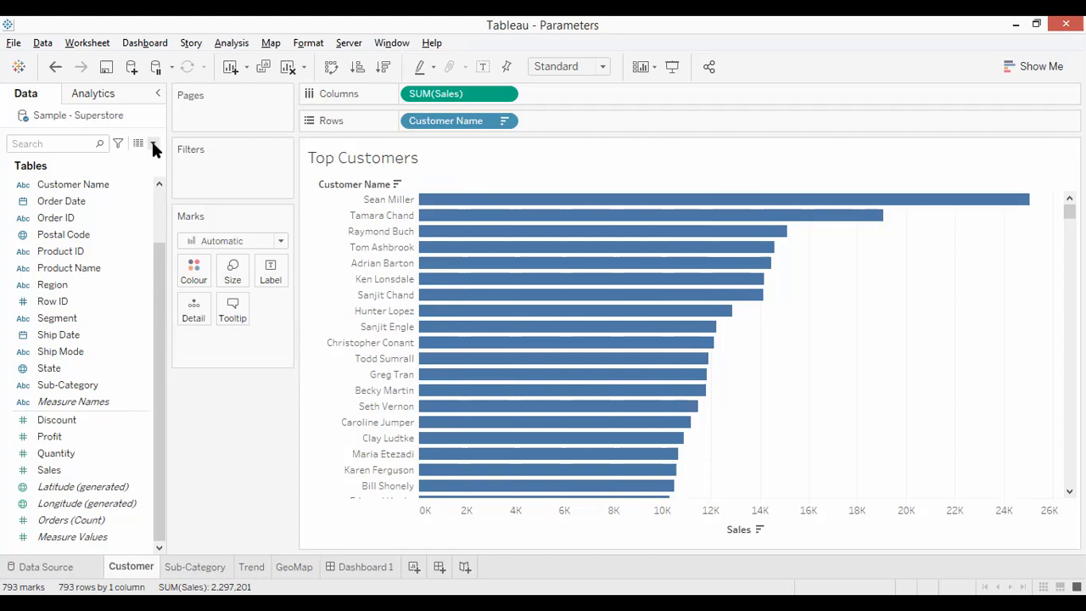
click(153, 145)
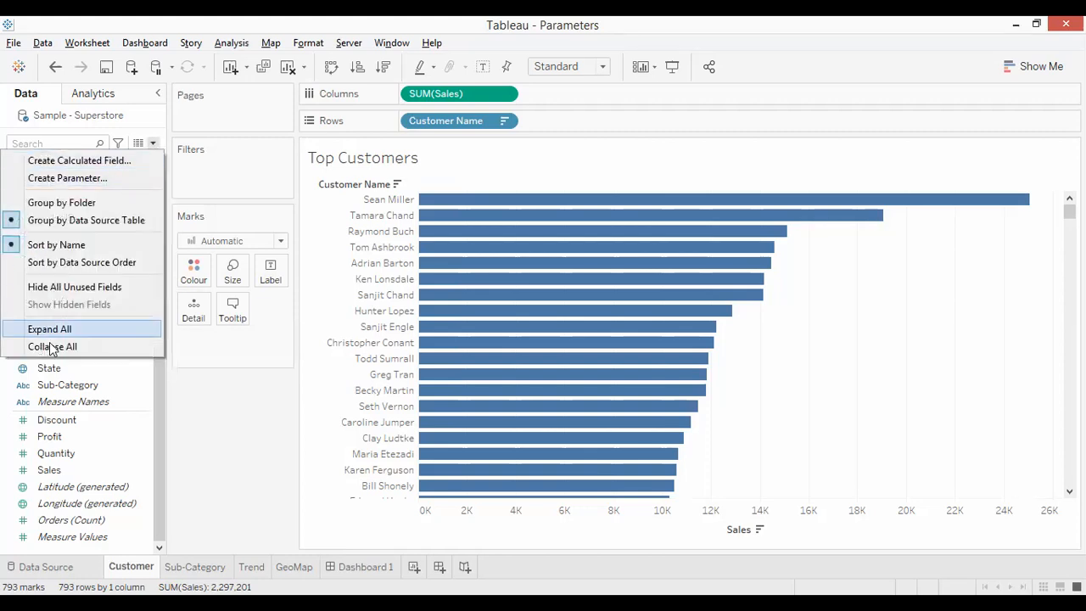
click(113, 180)
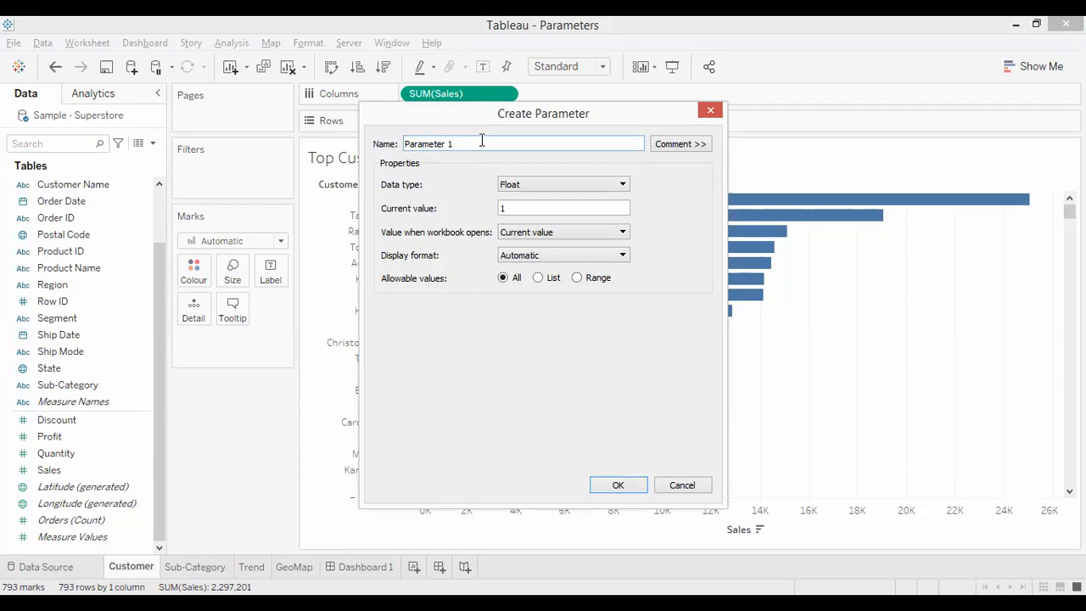
key(BackSpace)
key(BackSpace)
key(BackSpace)
key(BackSpace)
key(BackSpace)
key(BackSpace)
key(BackSpace)
key(BackSpace)
key(BackSpace)
key(BackSpace)
key(BackSpace)
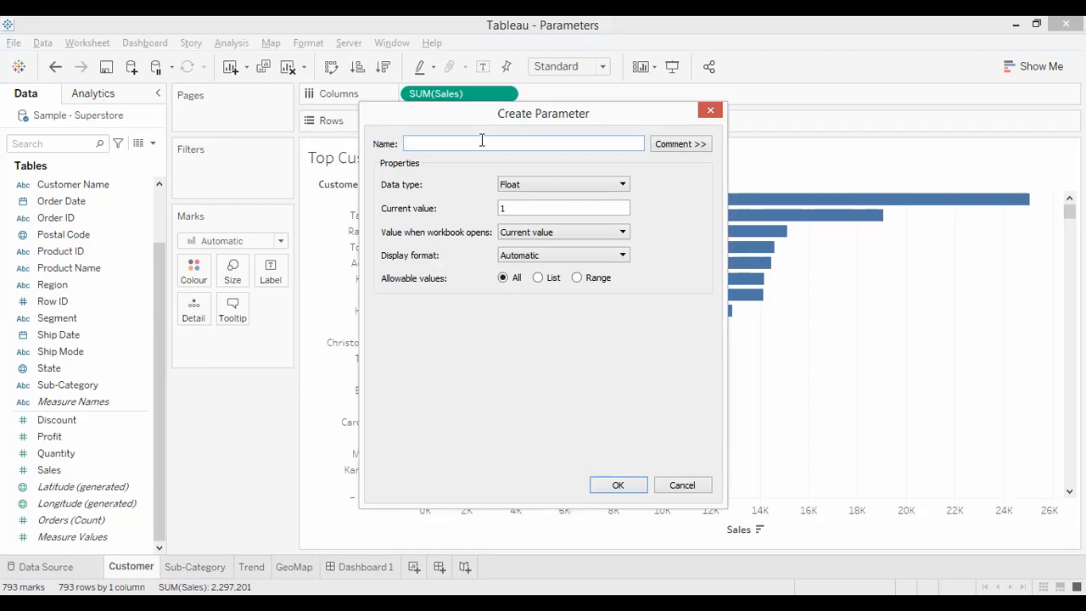
text(Top_ N Customers)
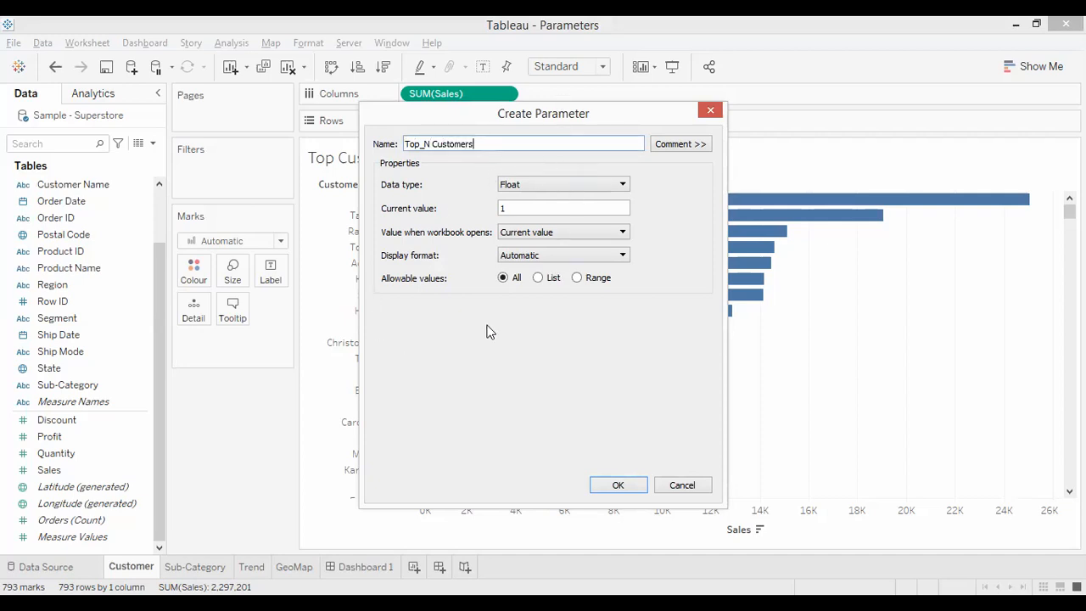
click(616, 484)
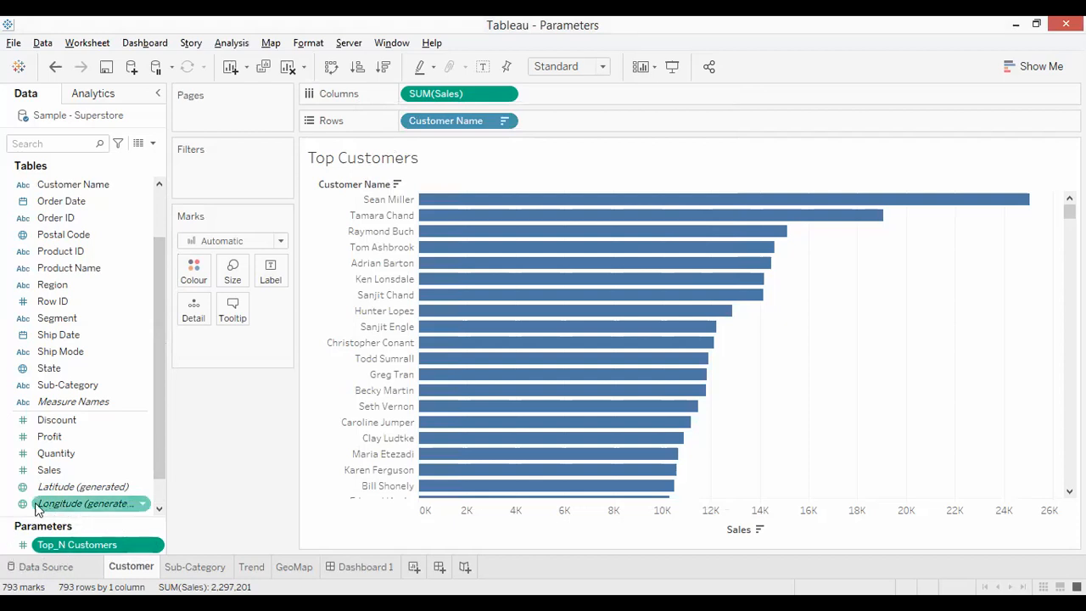
- Show the Top_N Customers parameter control on the Customer worksheet and set its value to 10
click(157, 548)
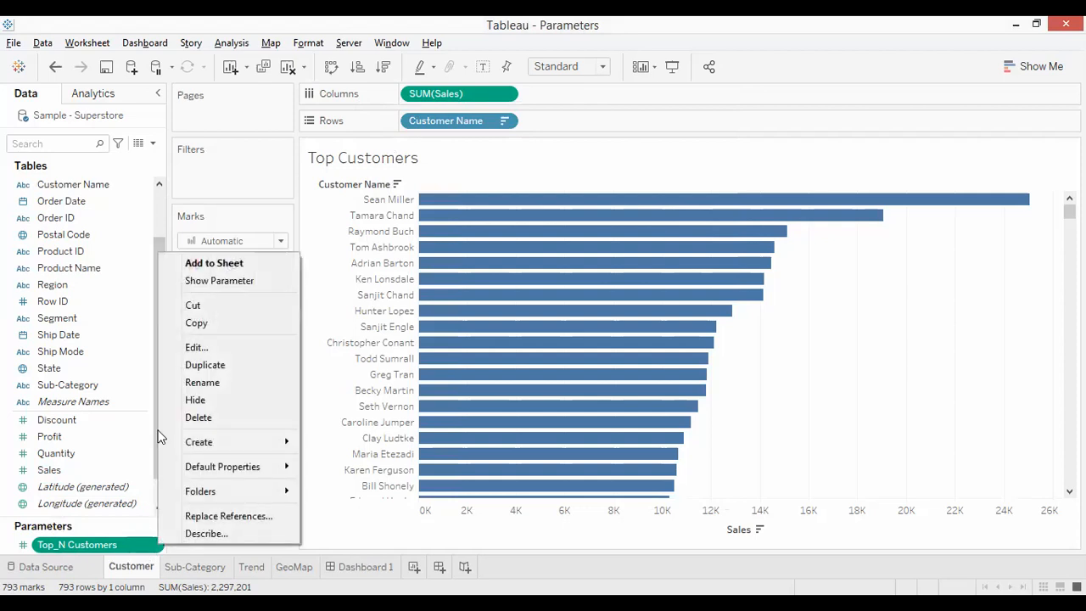
click(236, 284)
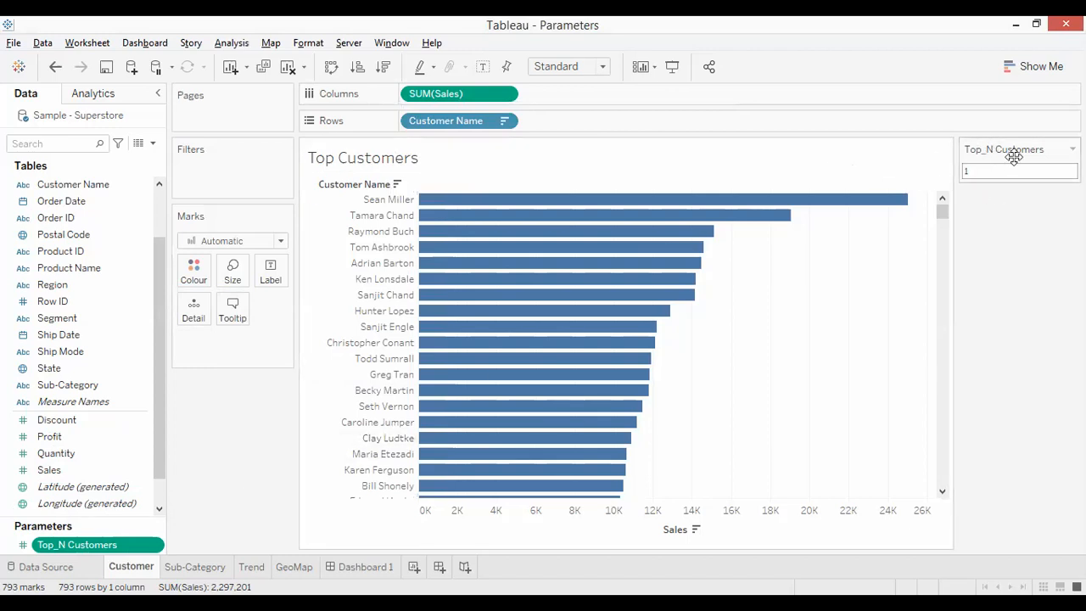
click(986, 169)
key(BackSpace)
text(10)
key(Return)
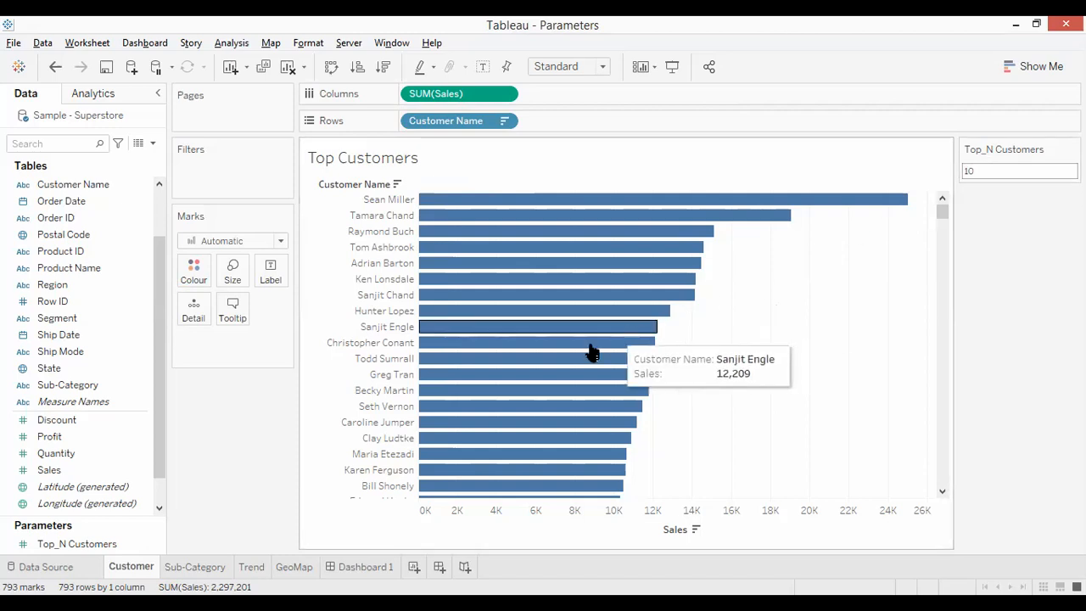
- Add Customer Name as a filter on the Customer worksheet and look through its Wildcard, Condition and Top options
click(68, 384)
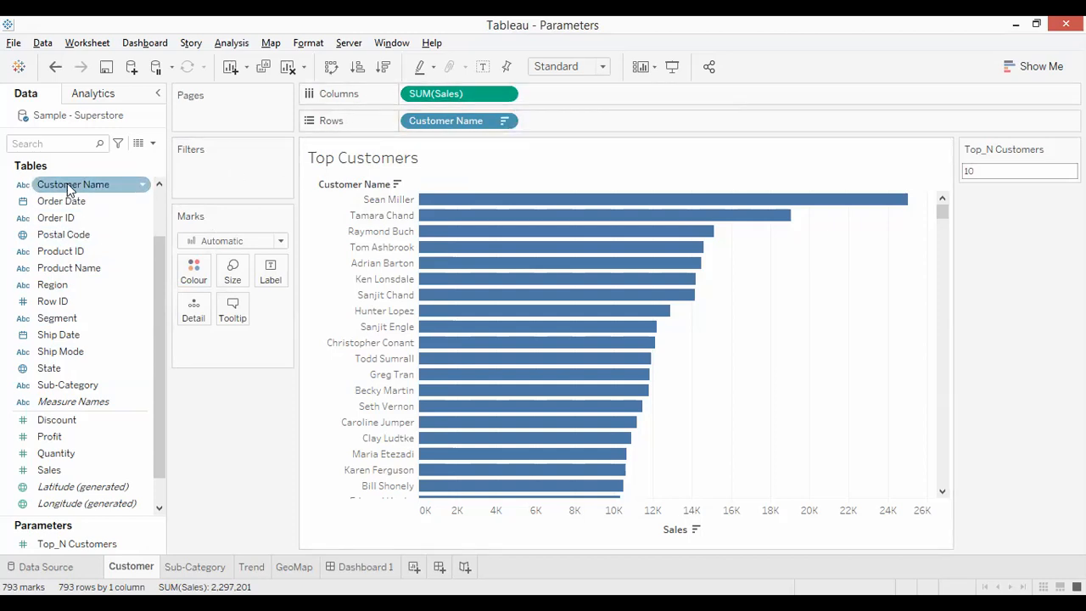
drag(67, 183, 187, 223)
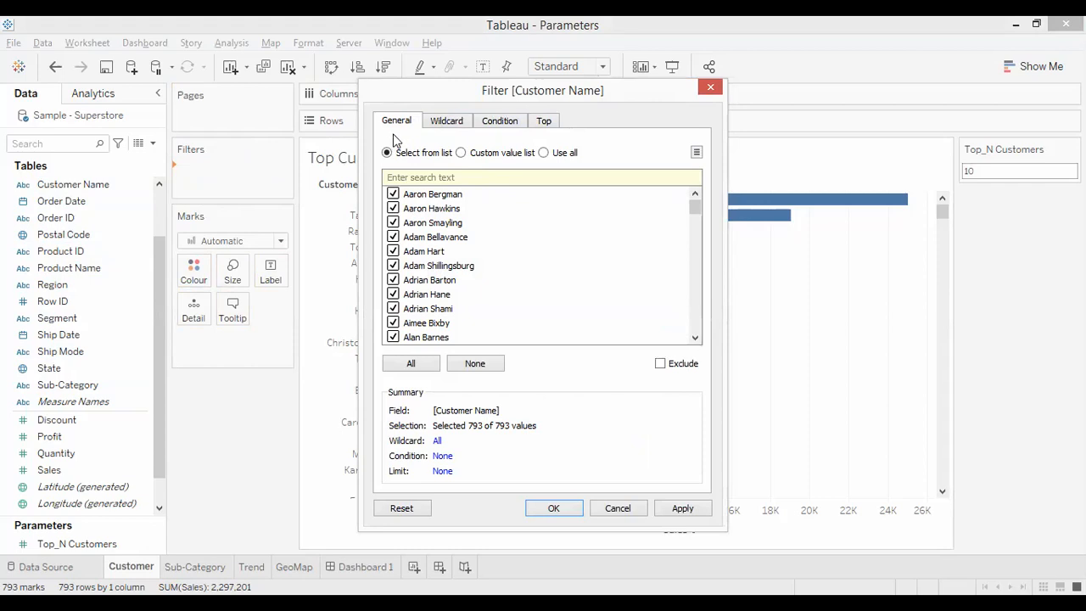
click(441, 124)
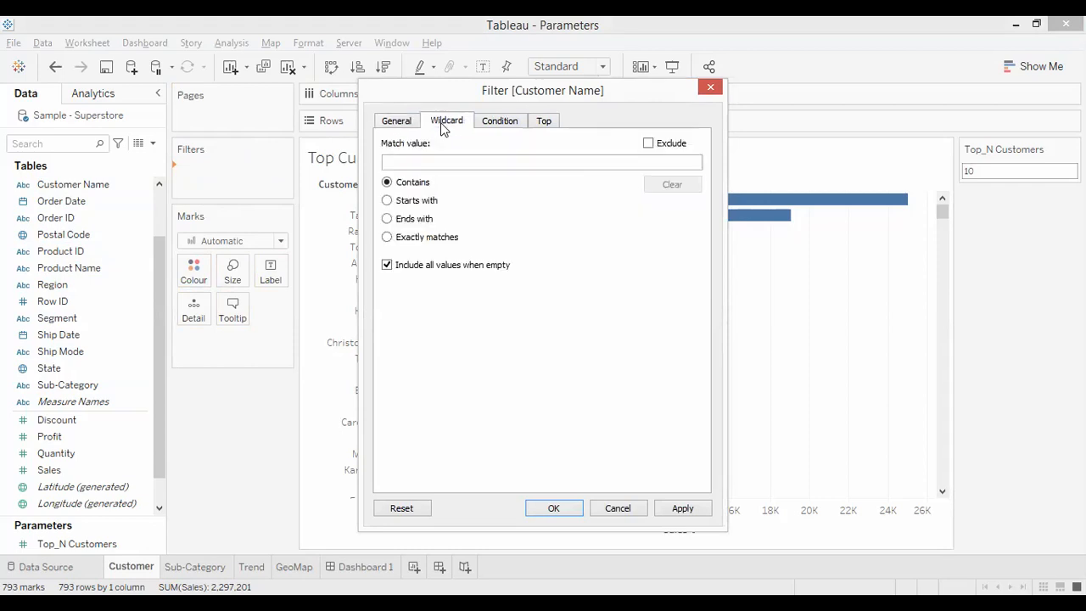
click(510, 121)
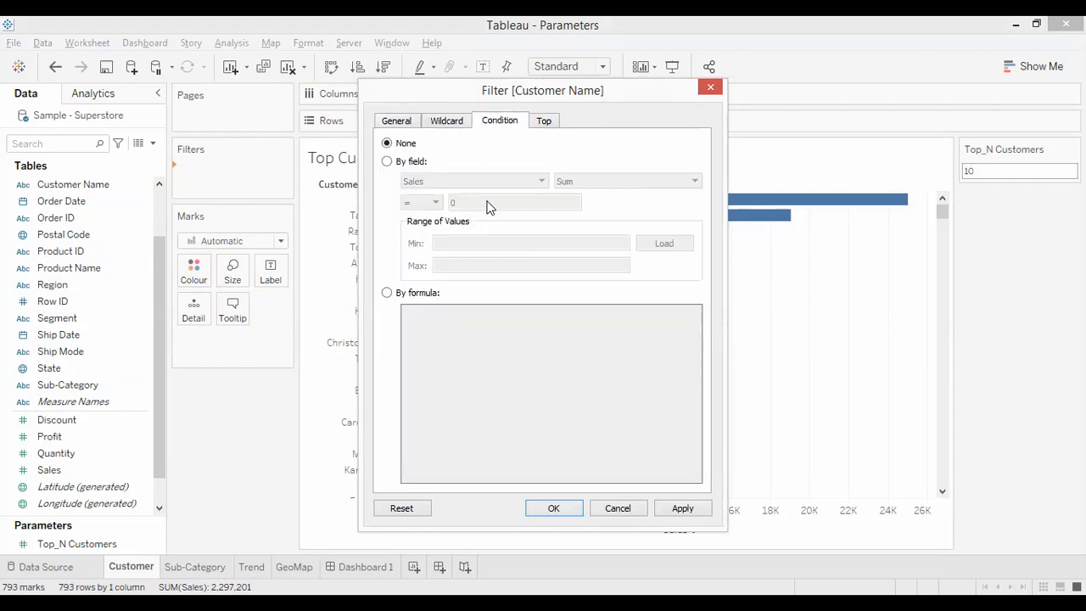
click(451, 120)
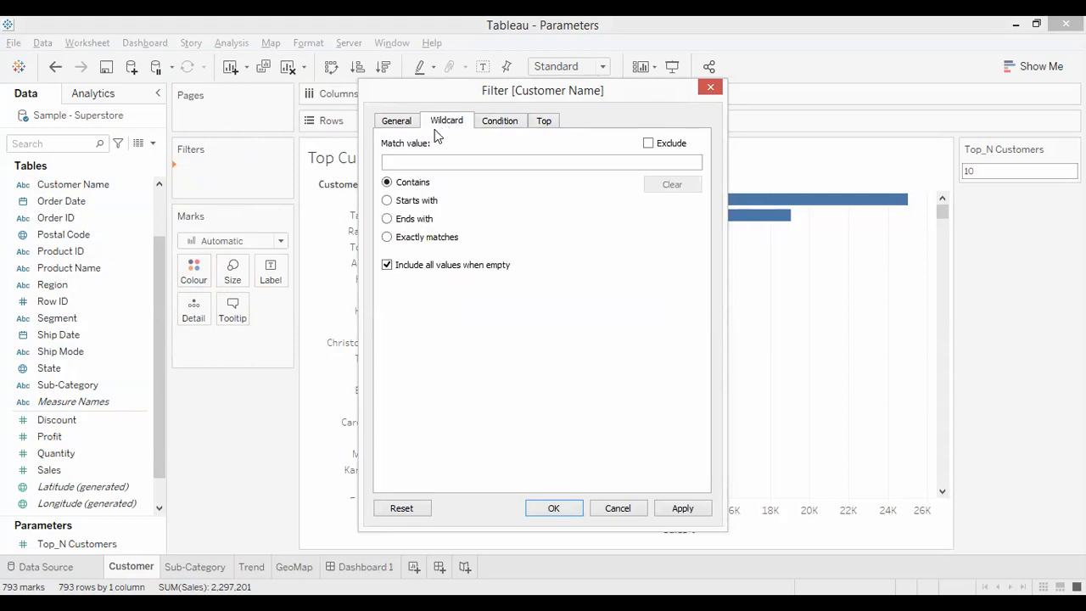
click(547, 121)
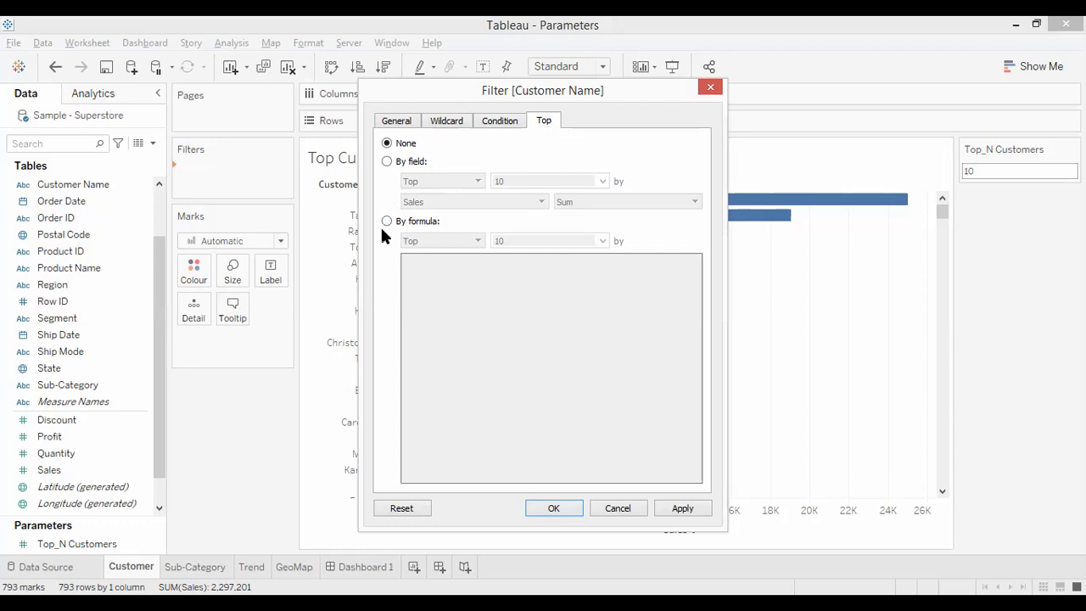
- Limit the Customer Name filter by field to the Top values by Sum of Sales
click(388, 162)
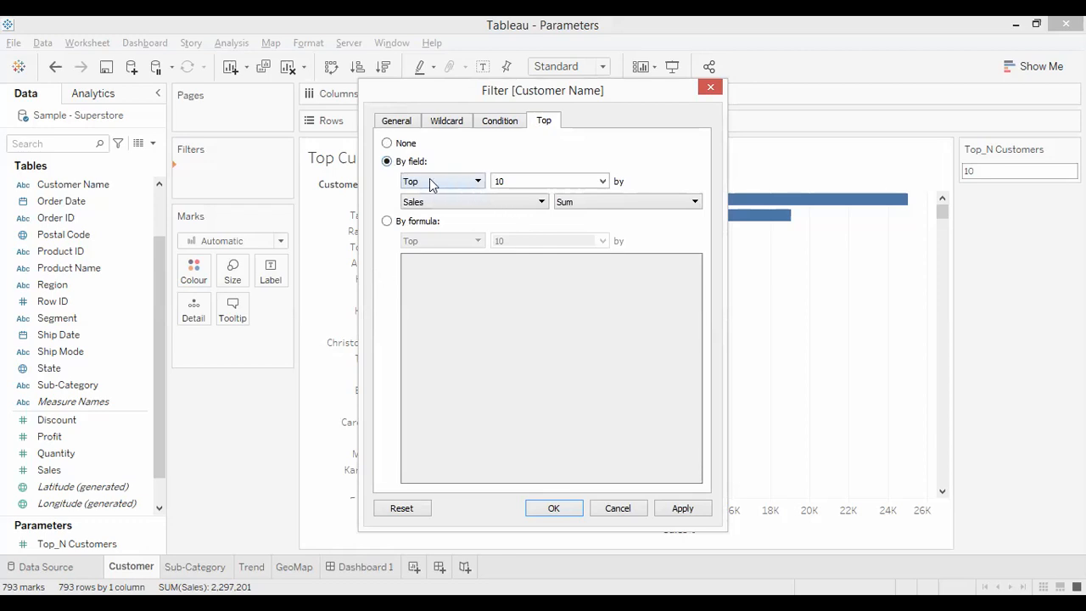
click(478, 183)
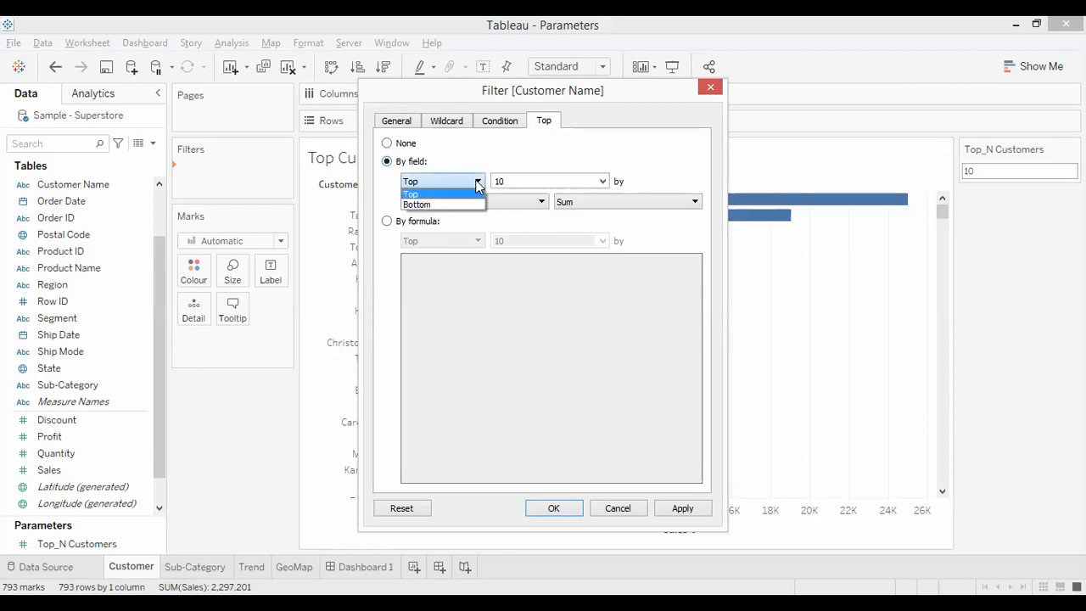
click(428, 196)
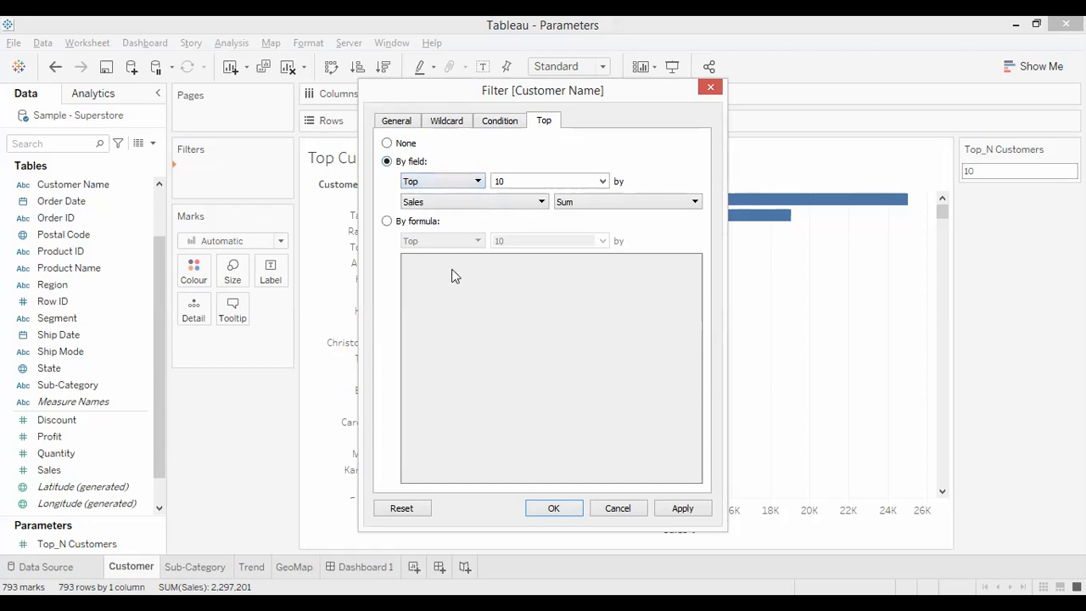
click(540, 206)
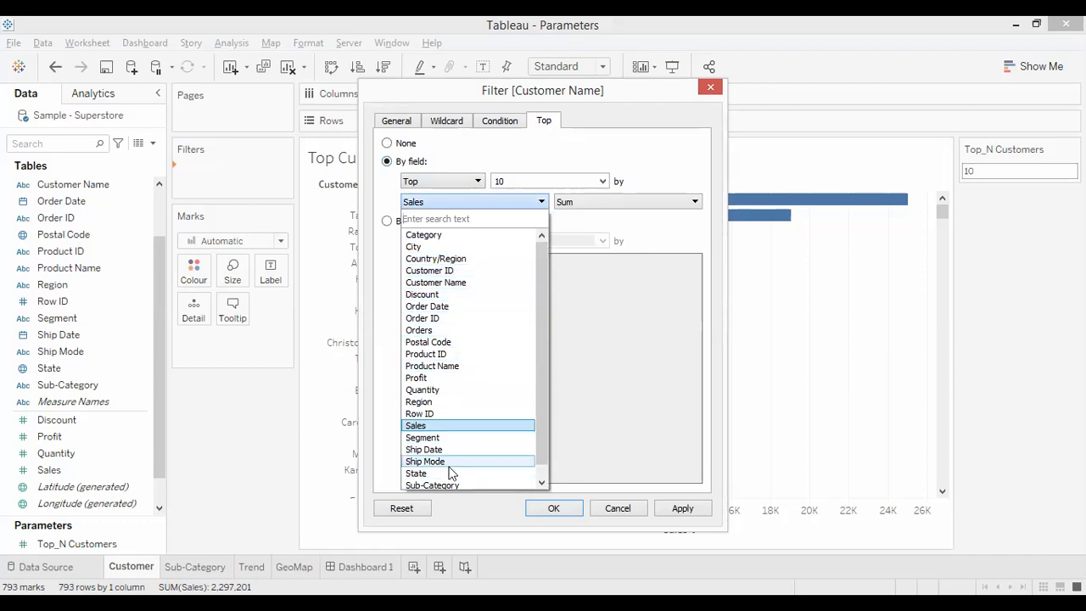
click(444, 424)
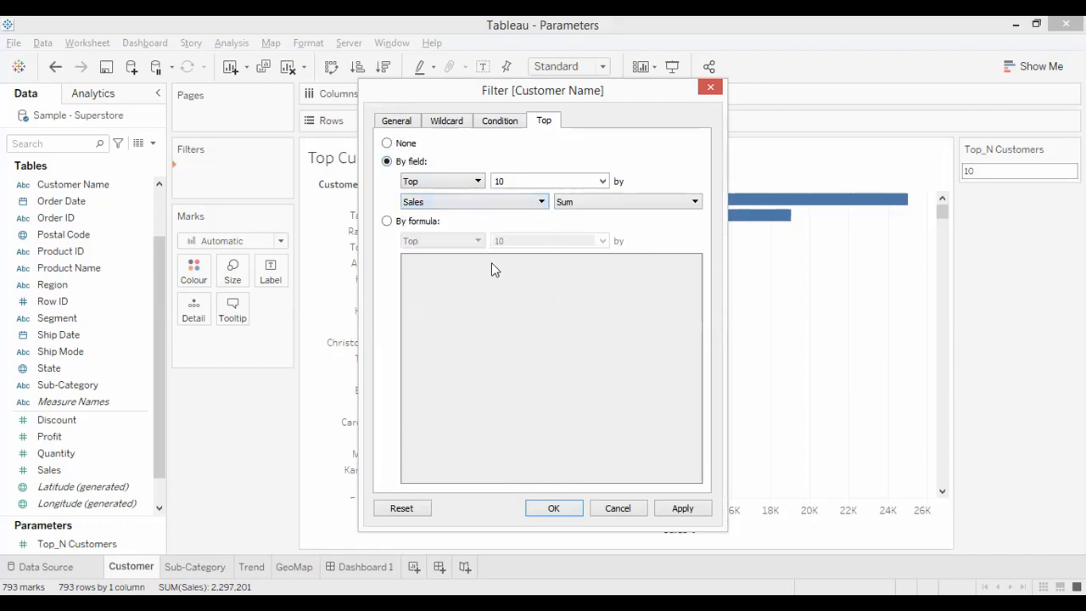
click(695, 202)
click(698, 200)
- Use the Top_N Customers parameter as the number of top values and apply the filter
click(603, 181)
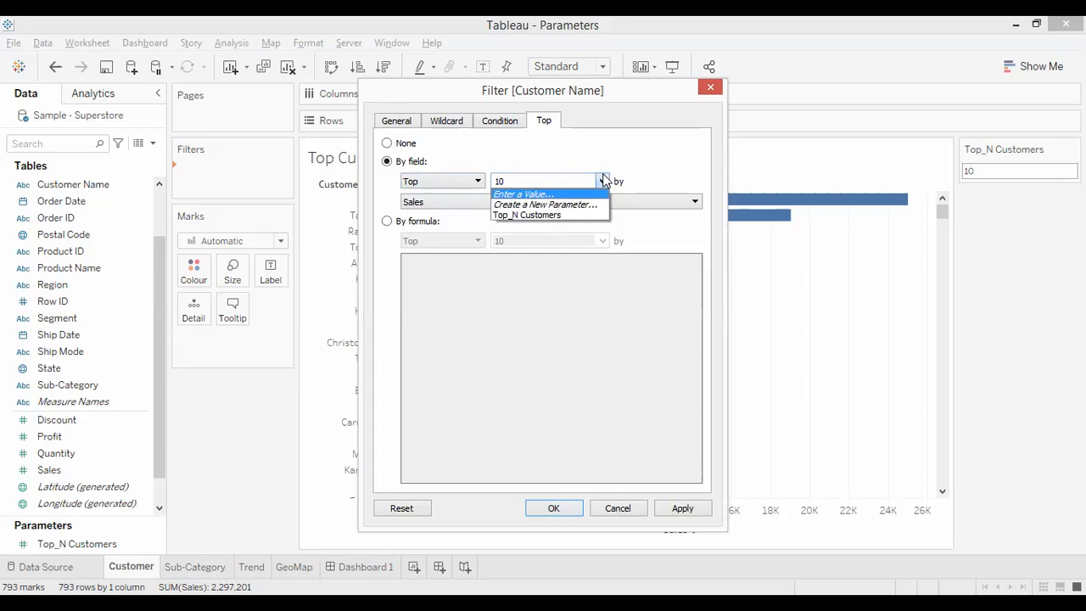
click(532, 216)
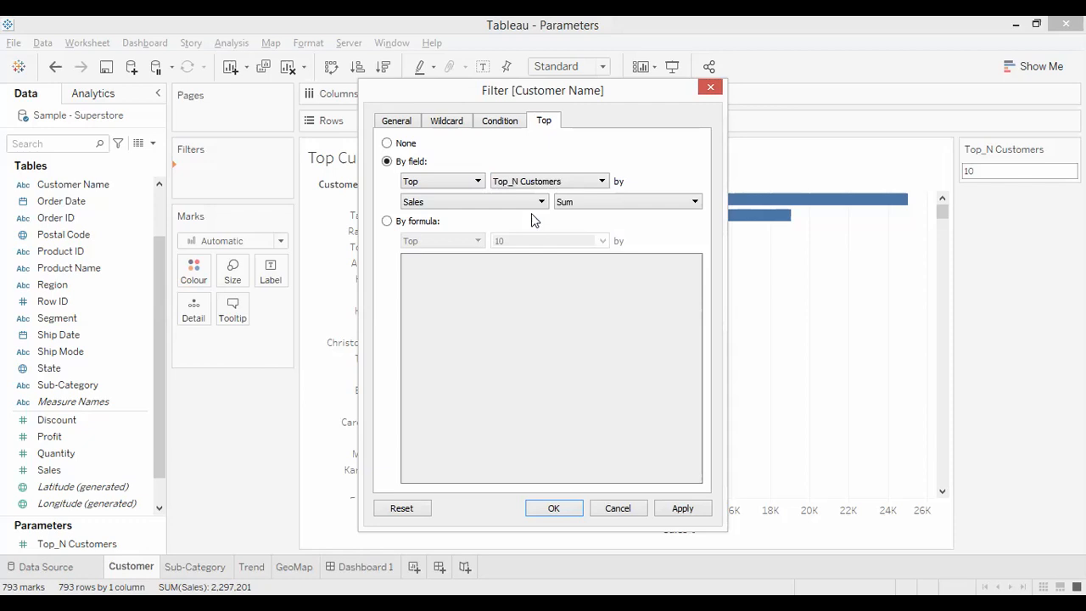
click(577, 508)
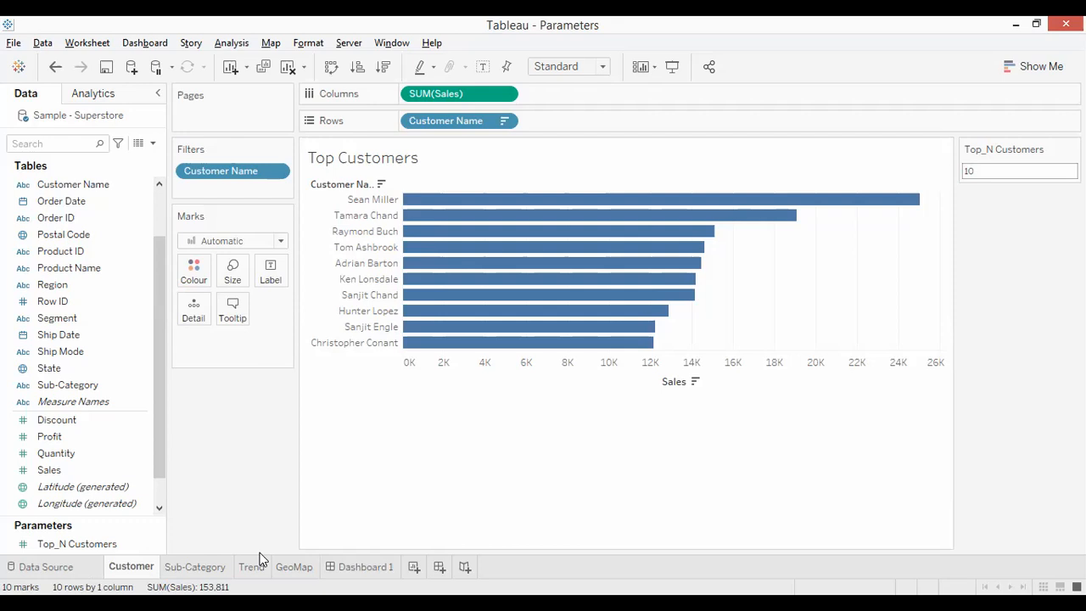
- Reopen the Customer Name filter and check its top-by-field settings
click(276, 171)
click(240, 189)
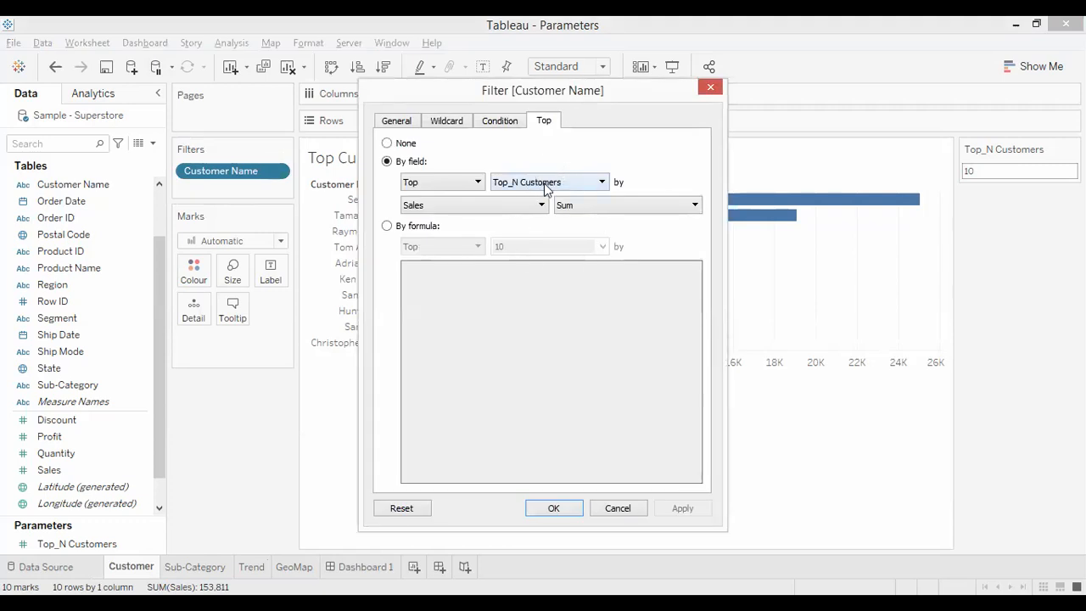
click(554, 508)
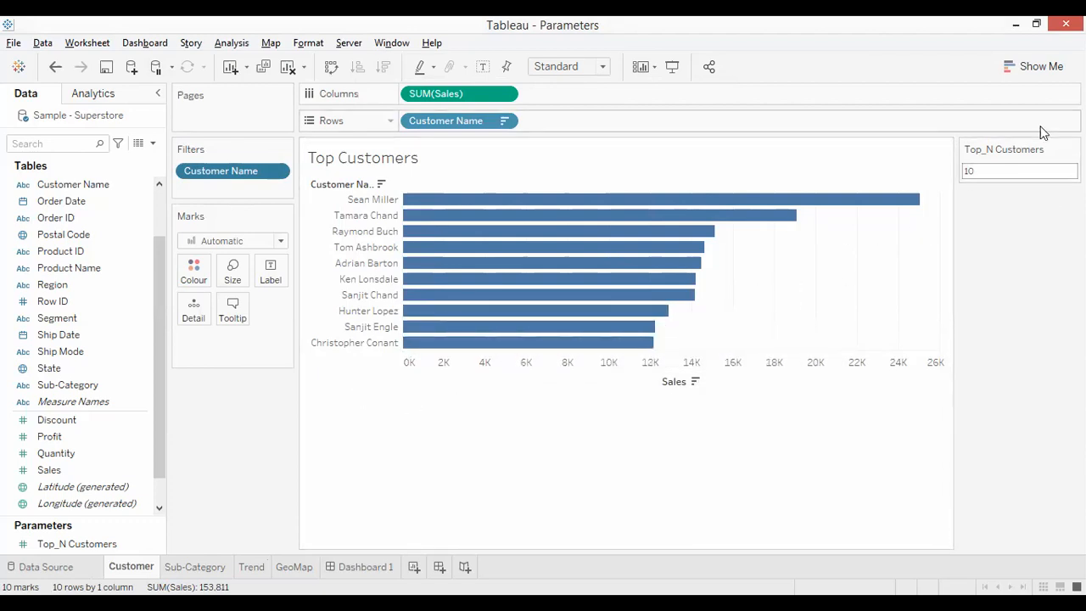
- Set the Top_N Customers parameter value to 5 on the Customer worksheet
click(1014, 174)
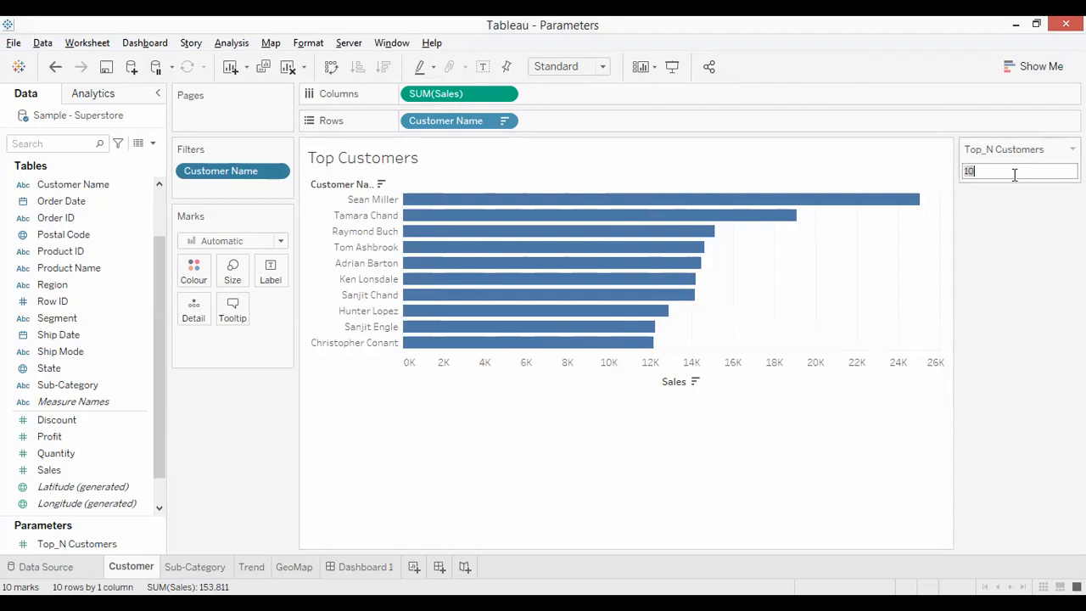
text(5)
key(Return)
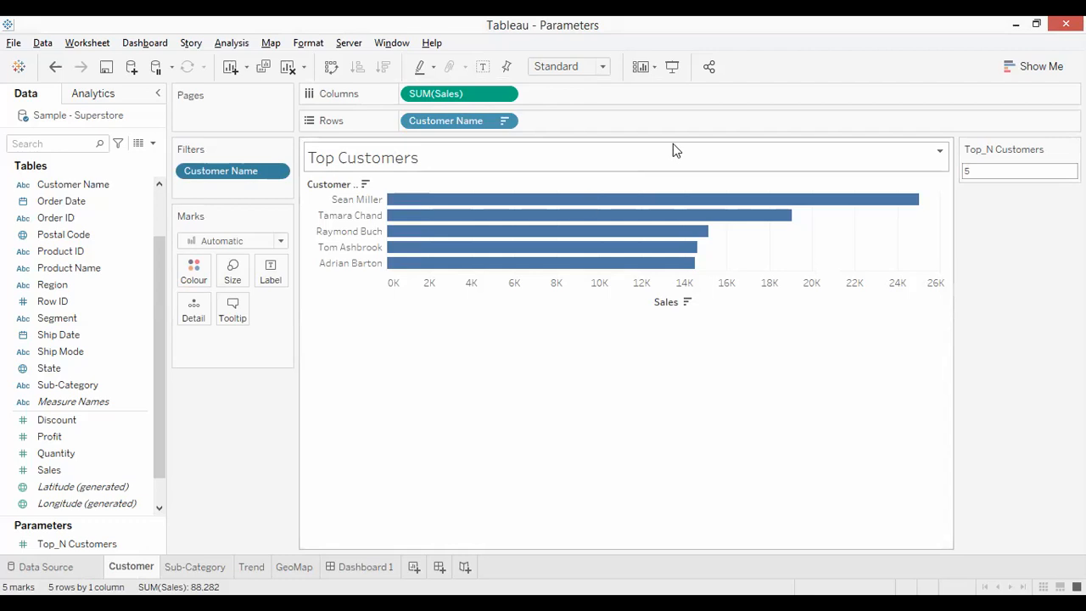
mouse_move(603, 267)
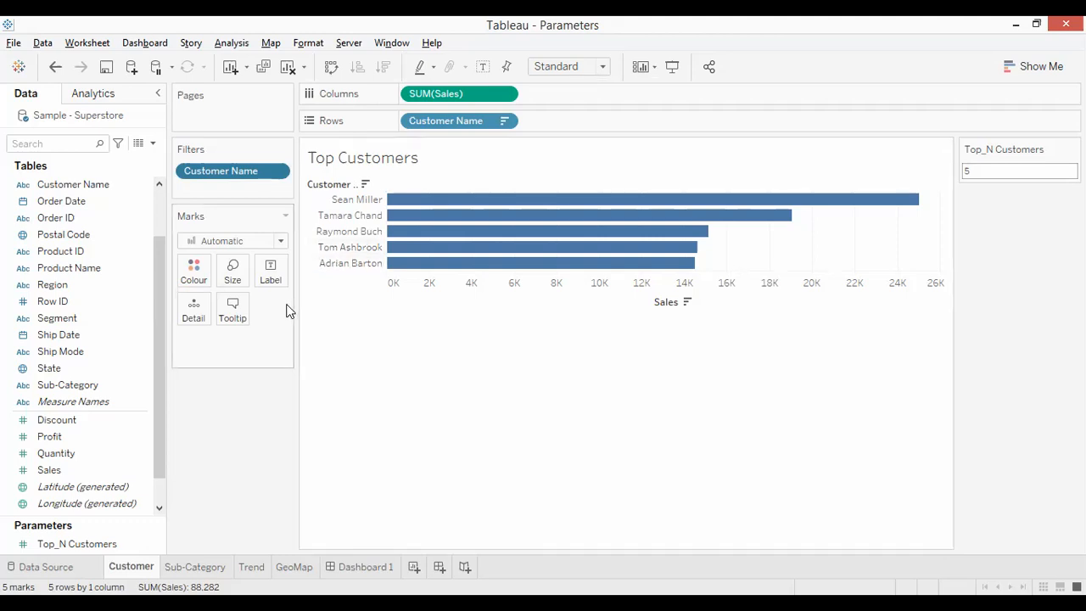
- Open the Sub-Category worksheet
mouse_move(195, 575)
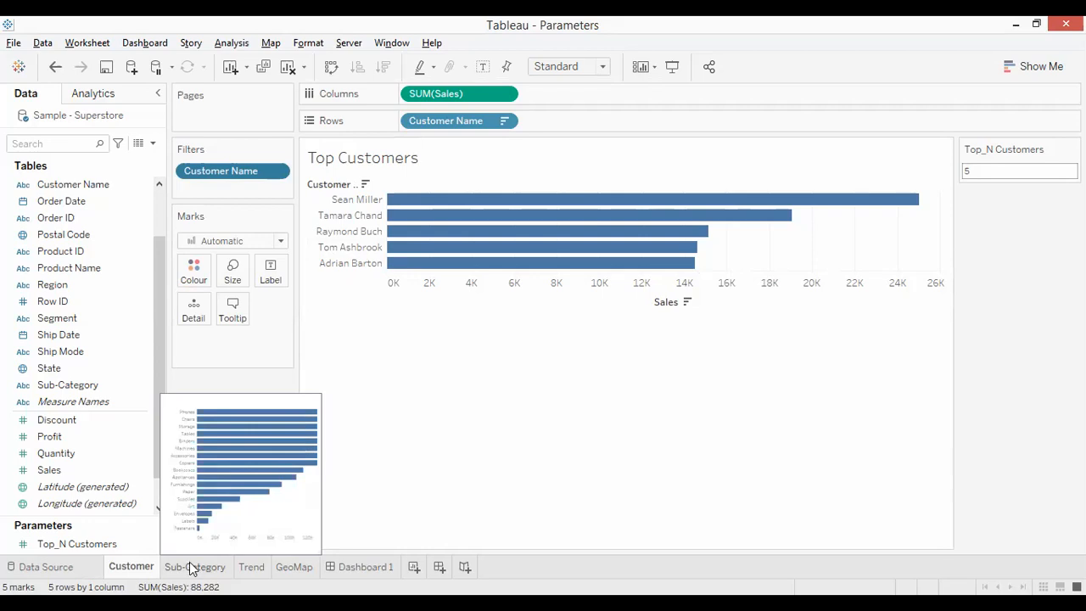
click(190, 567)
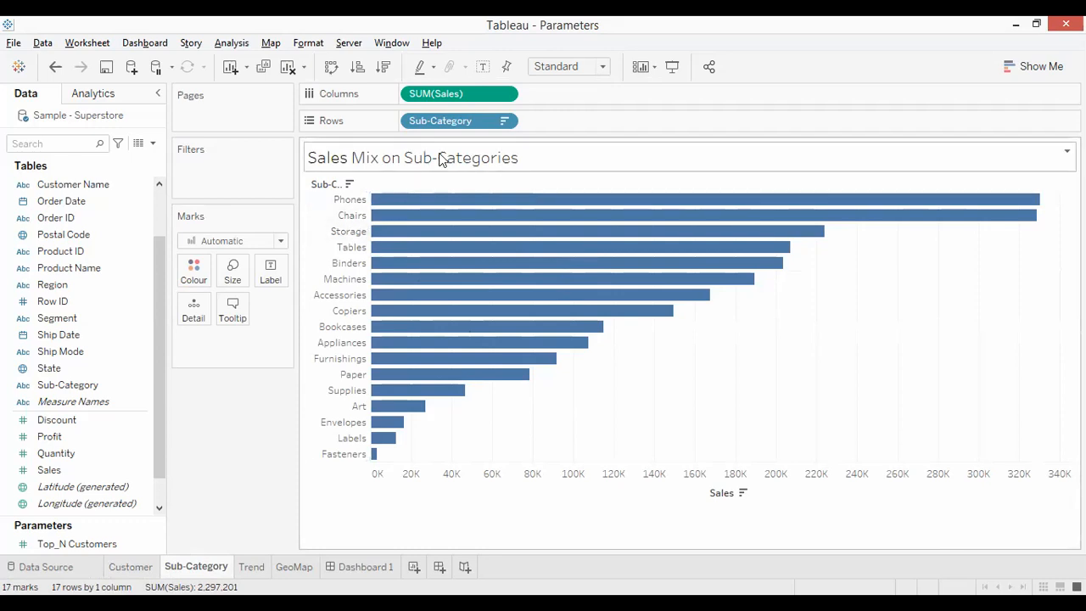
click(155, 544)
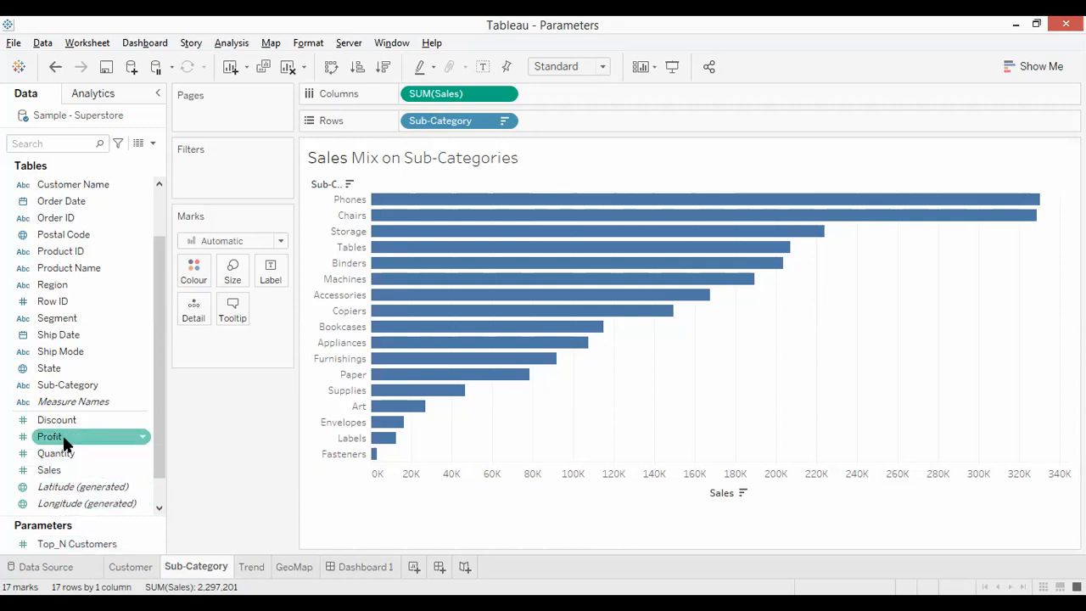
- Try Profit in place of Sales as the column measure of the sub-category chart, and restore Sales
drag(62, 437, 214, 507)
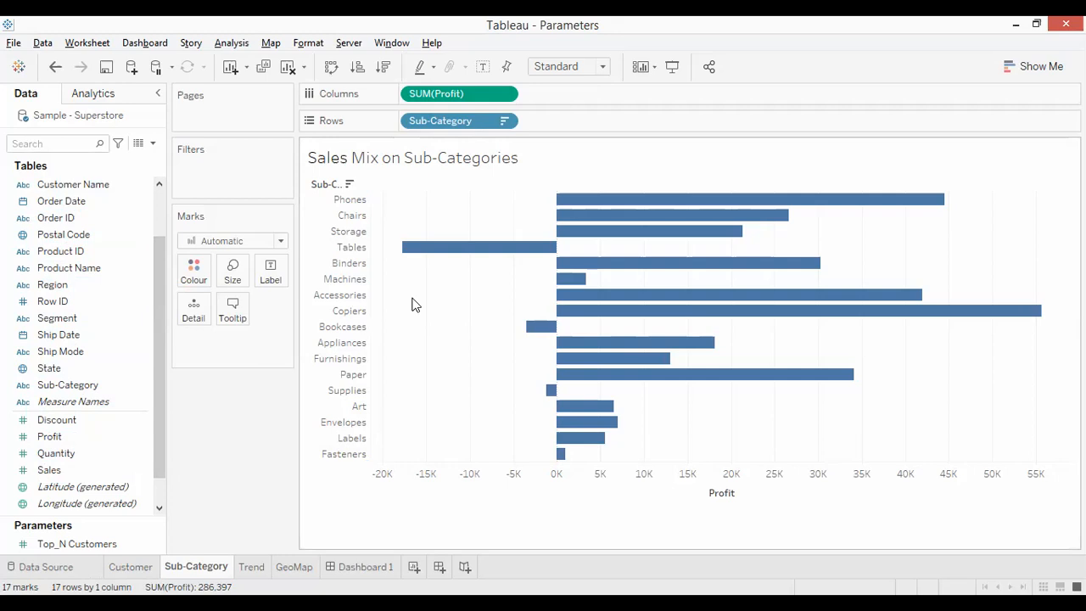
mouse_move(442, 91)
mouse_down()
mouse_move(240, 468)
mouse_move(50, 463)
mouse_move(49, 472)
mouse_move(269, 203)
mouse_move(428, 95)
mouse_up()
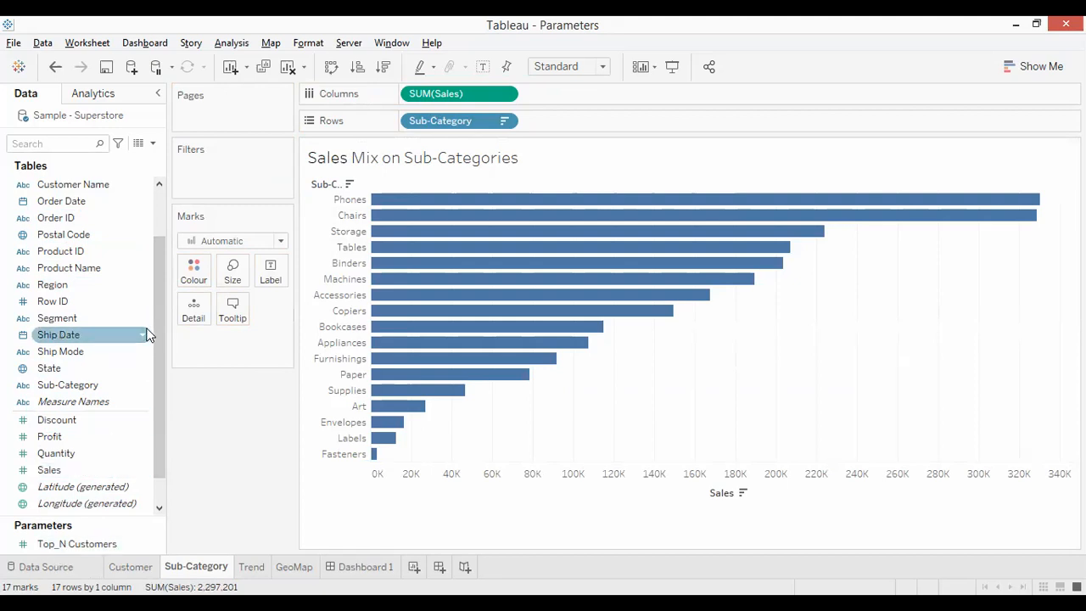
- Start a new parameter named Toggle_Measures with the String data type
click(153, 143)
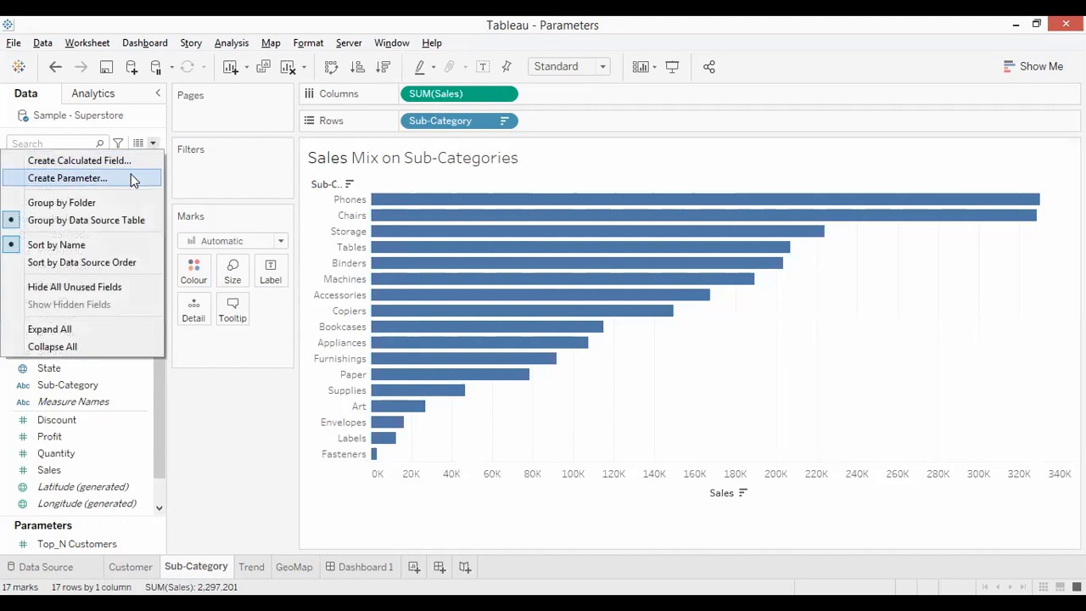
click(132, 175)
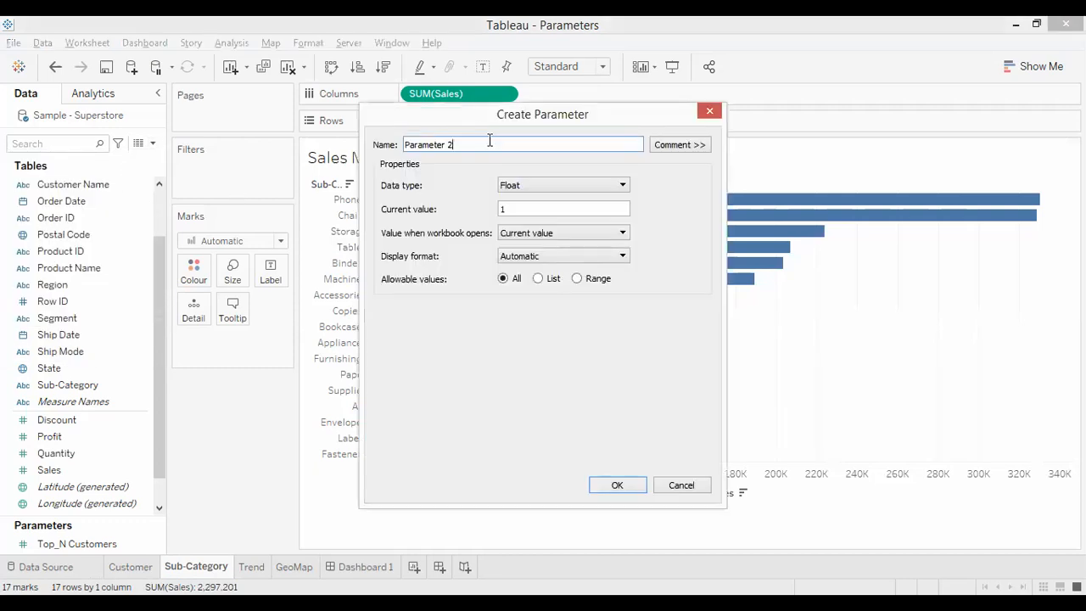
triple_click(487, 144)
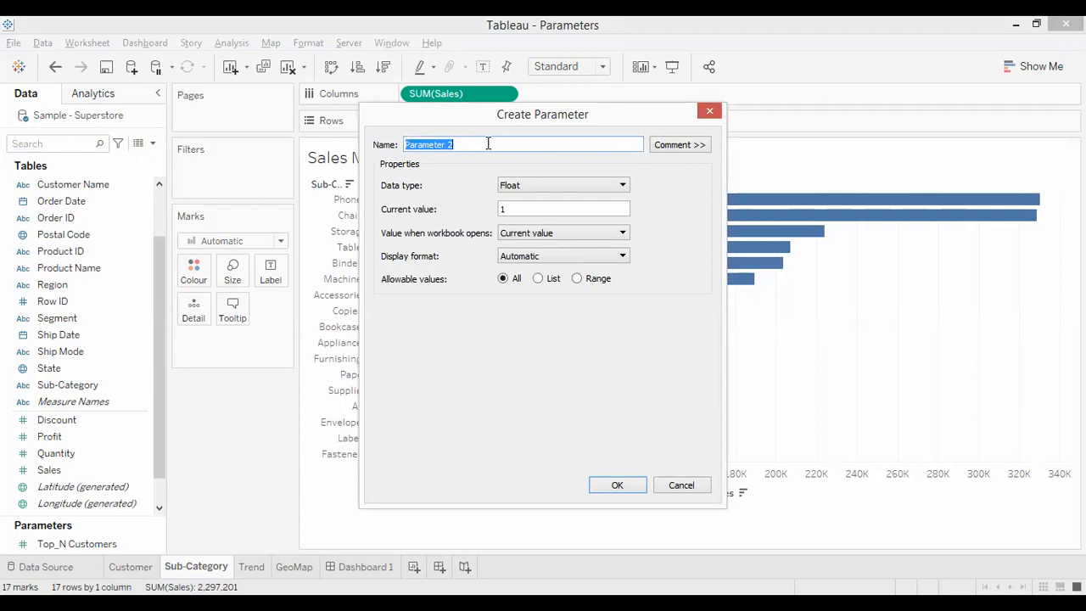
text(Toggle)
key(BackSpace)
text(_Measures)
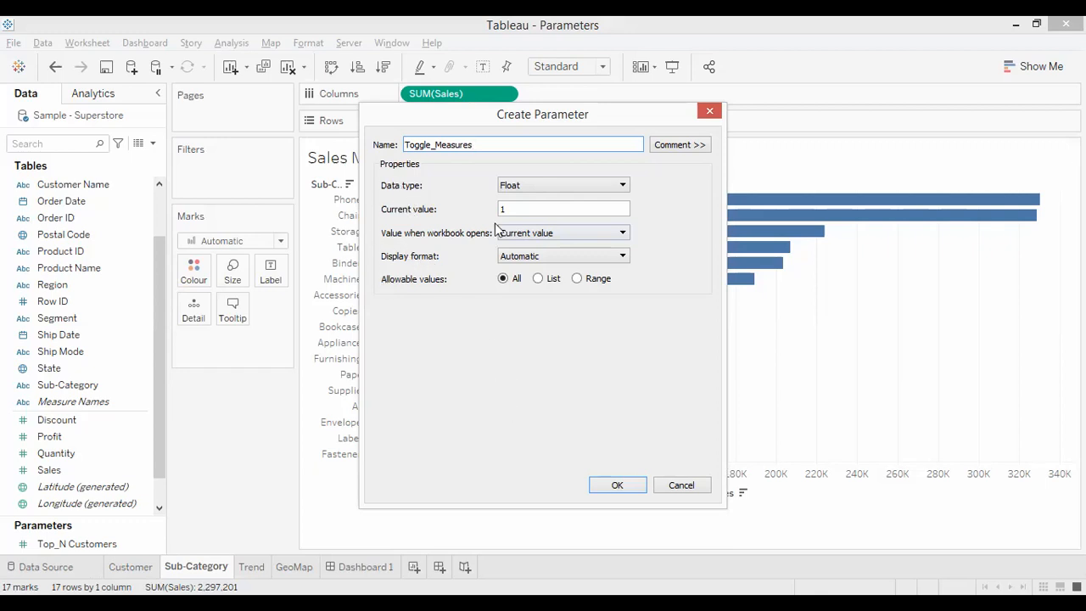
click(624, 185)
click(564, 219)
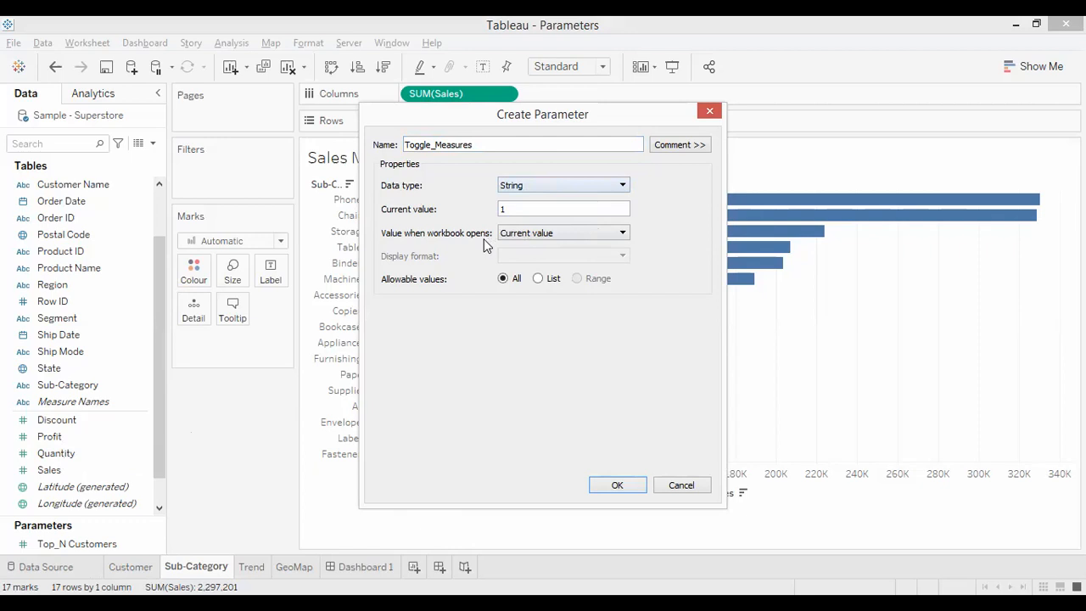
- Restrict the new parameter's allowable values to a list of Discount, Profit and Sales, and create it
click(539, 279)
click(462, 347)
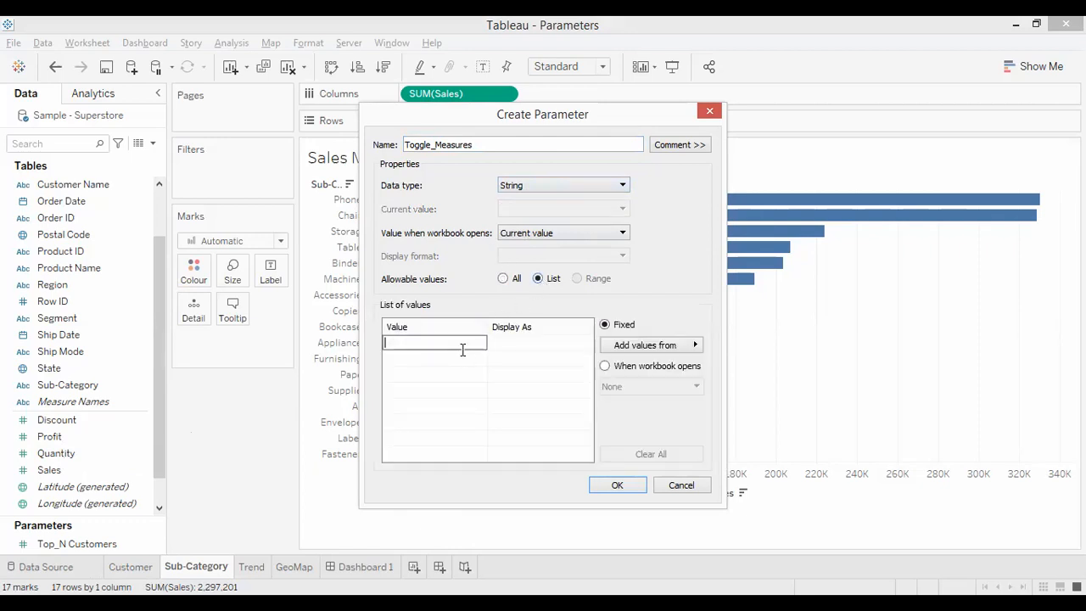
text(Discount)
key(Return)
click(461, 356)
text(Profit)
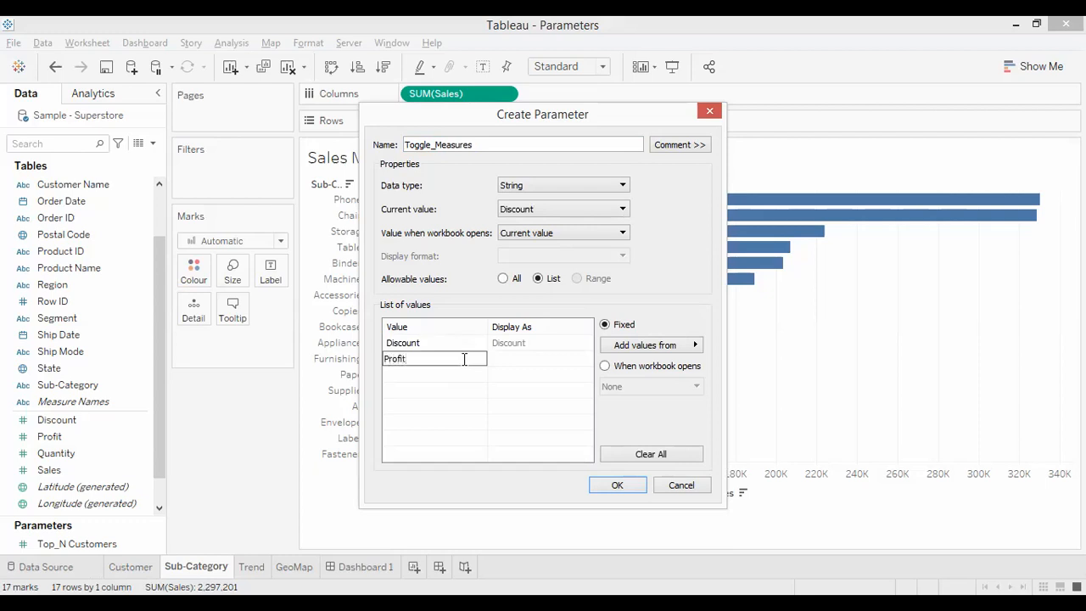
click(438, 373)
text(Sales)
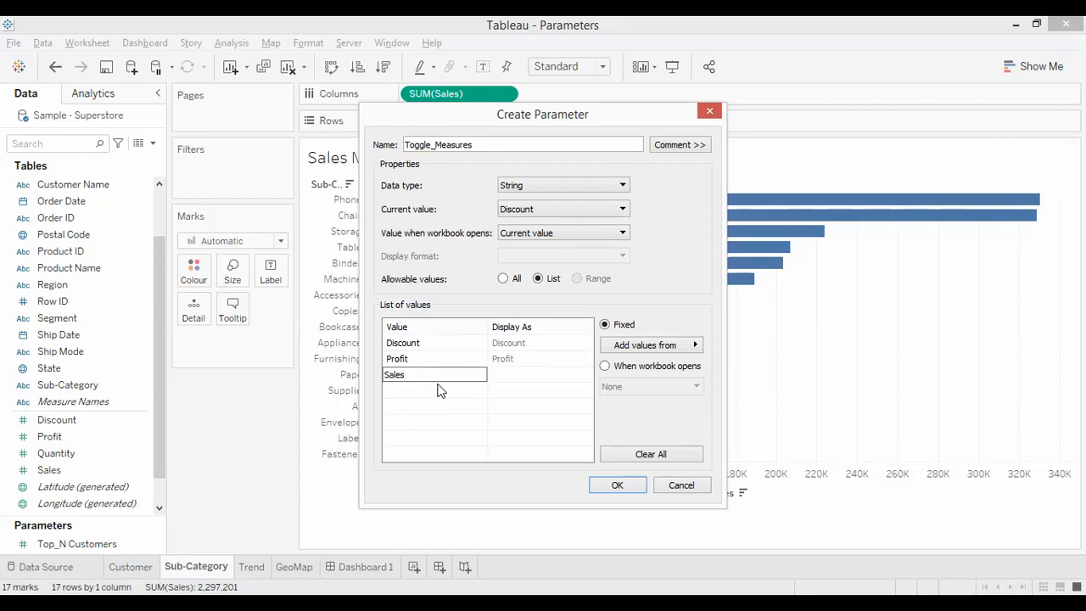
click(439, 389)
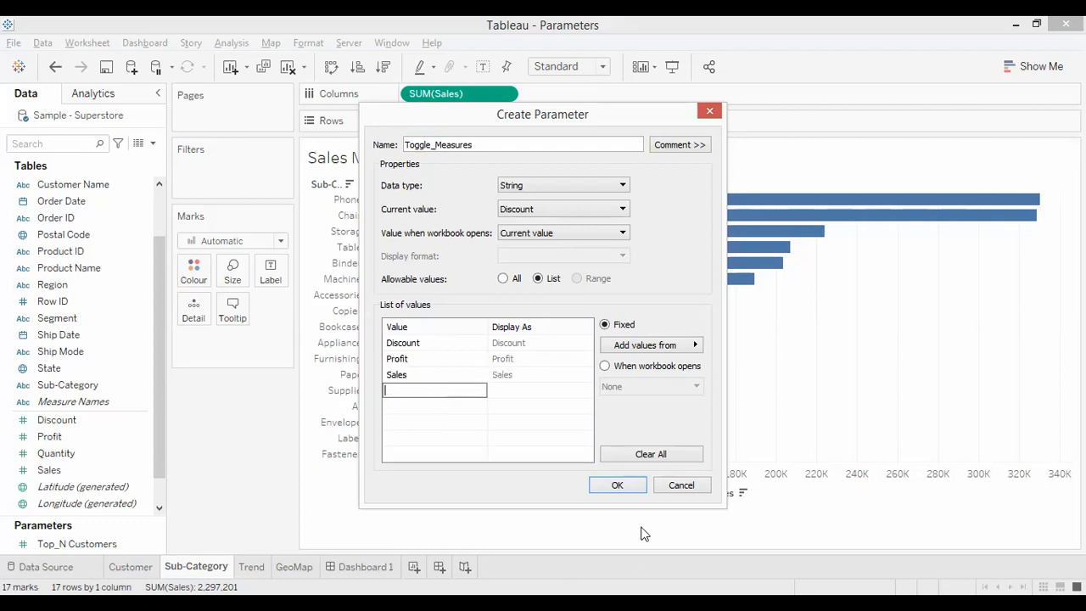
click(616, 488)
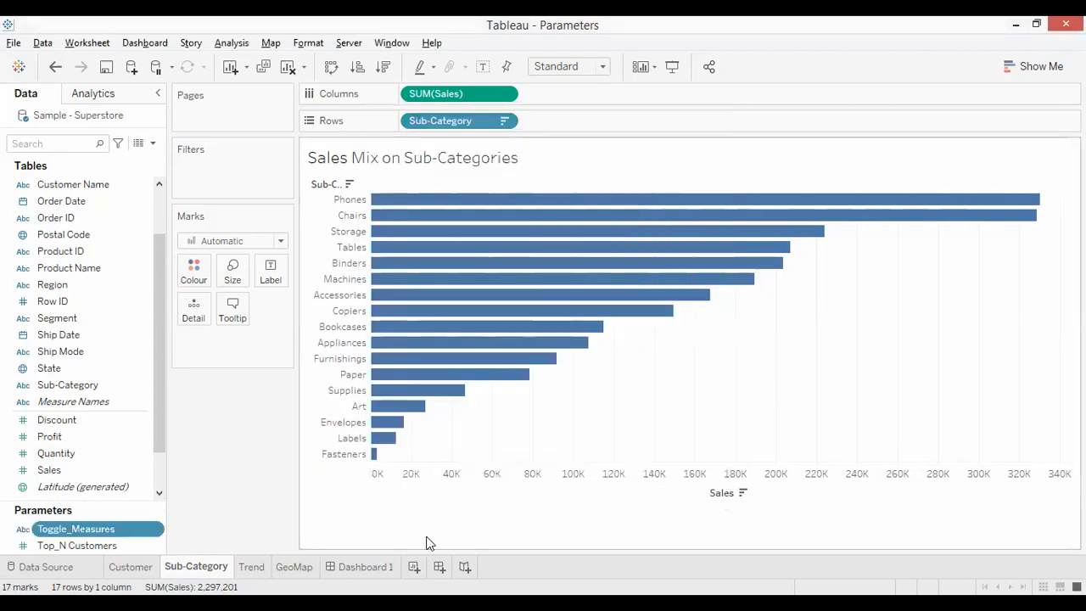
- Show the Toggle_Measures parameter control on the Sub-Category sheet and try its Profit and Sales options, leaving Sales selected
right_click(153, 531)
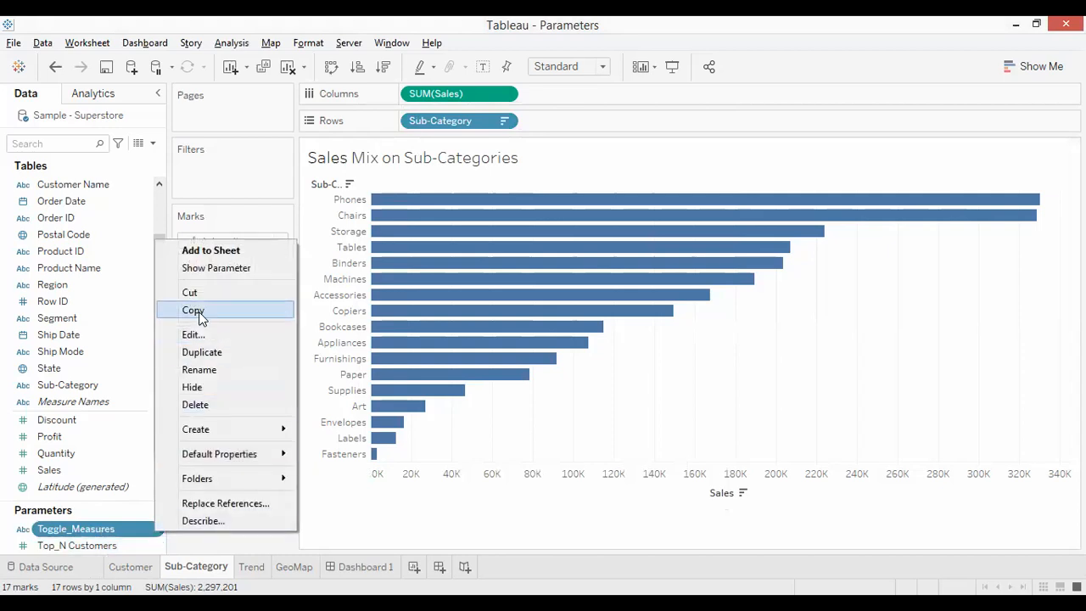
click(213, 267)
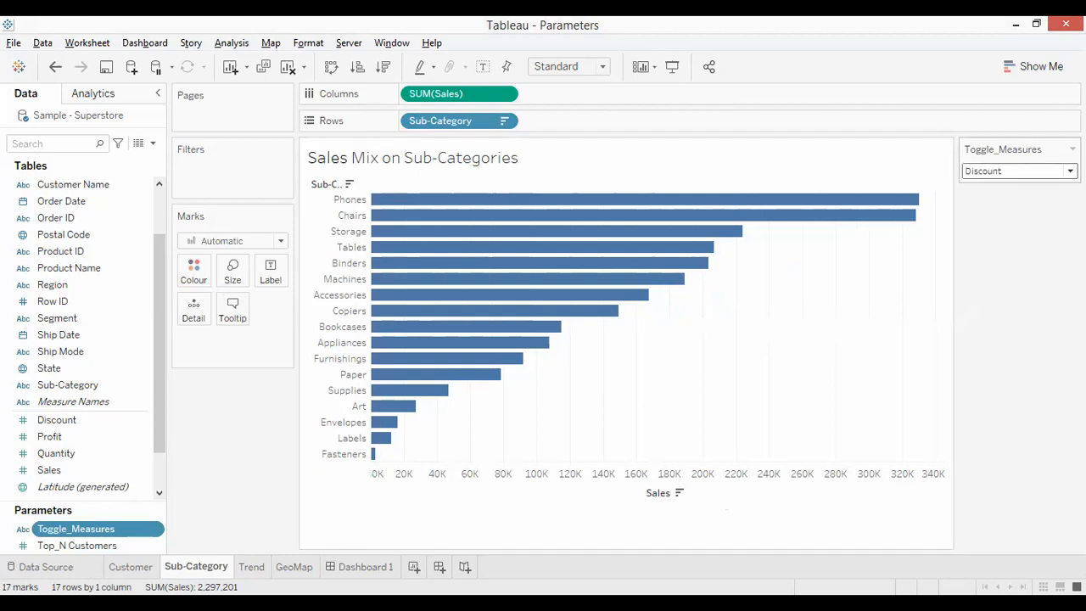
click(1038, 170)
click(1039, 198)
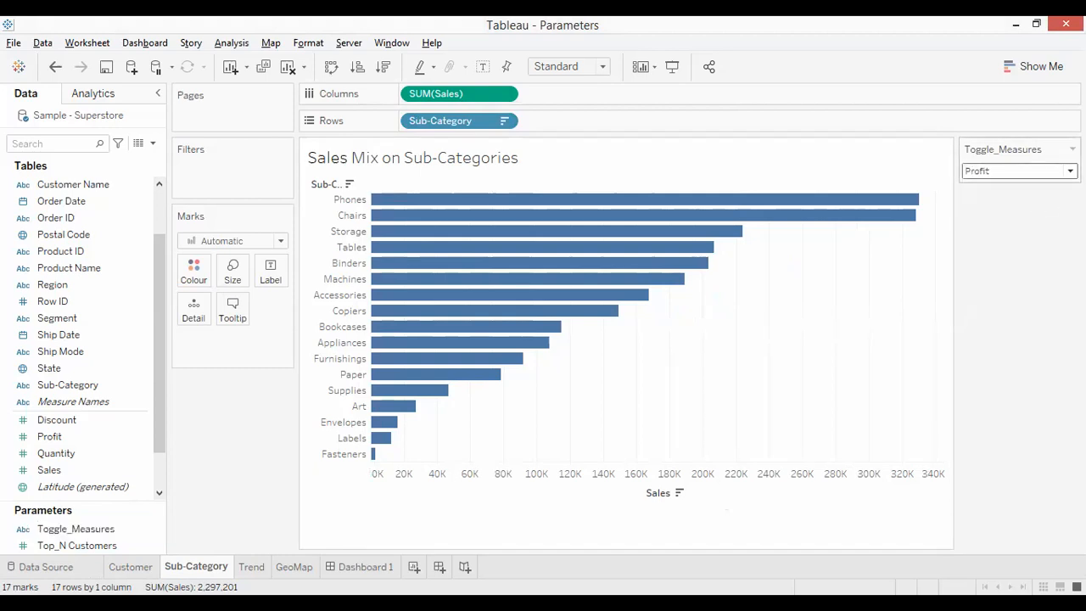
click(1038, 170)
click(1037, 212)
click(1038, 171)
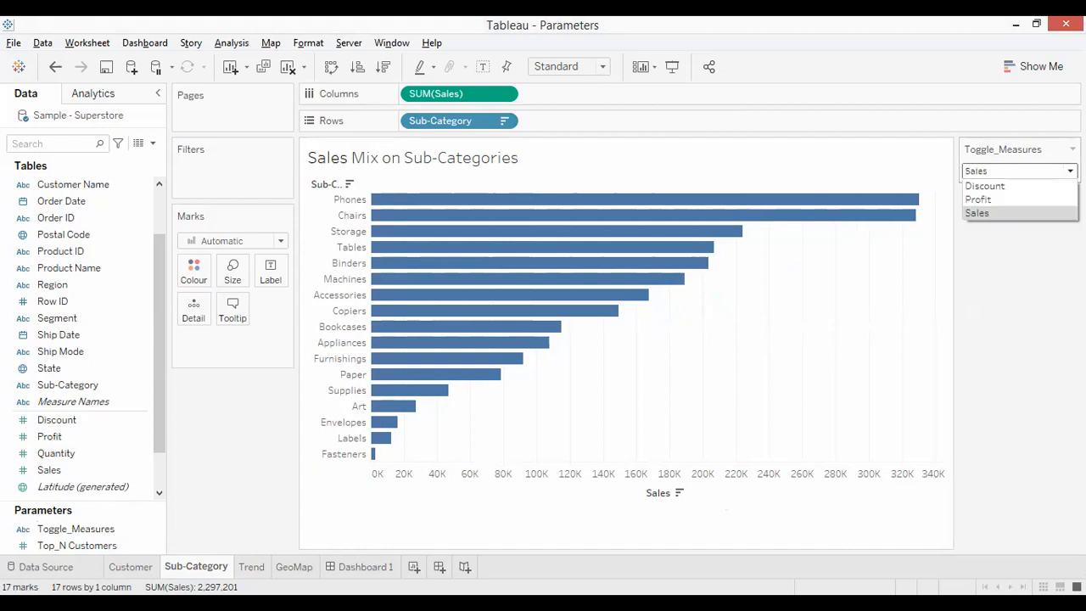
click(1019, 200)
click(1031, 171)
click(1026, 211)
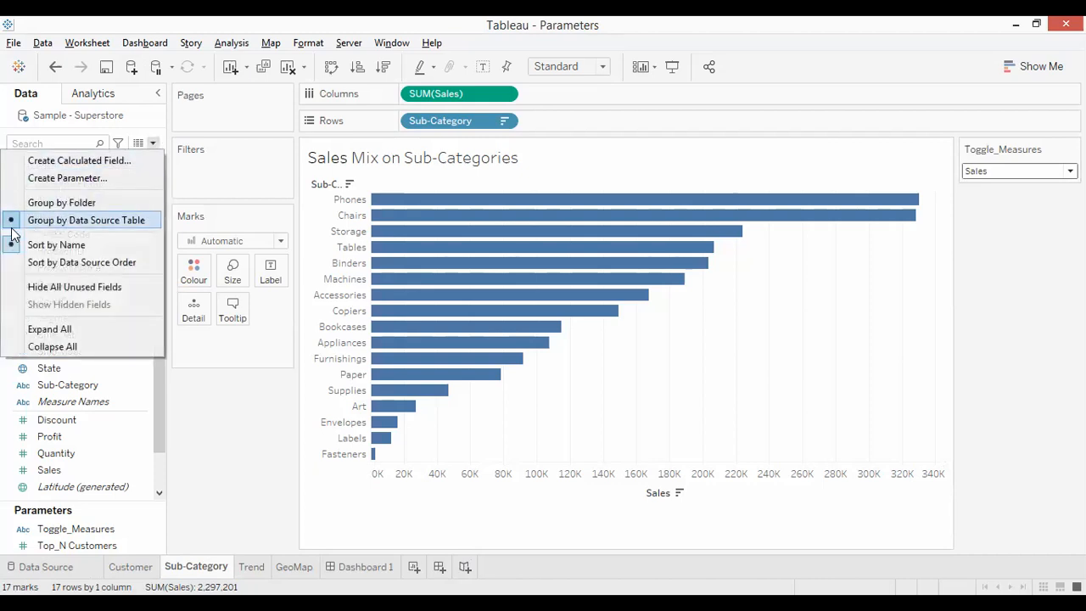
- Start a new calculated field and name it Quantity/Profit/Sales
click(67, 161)
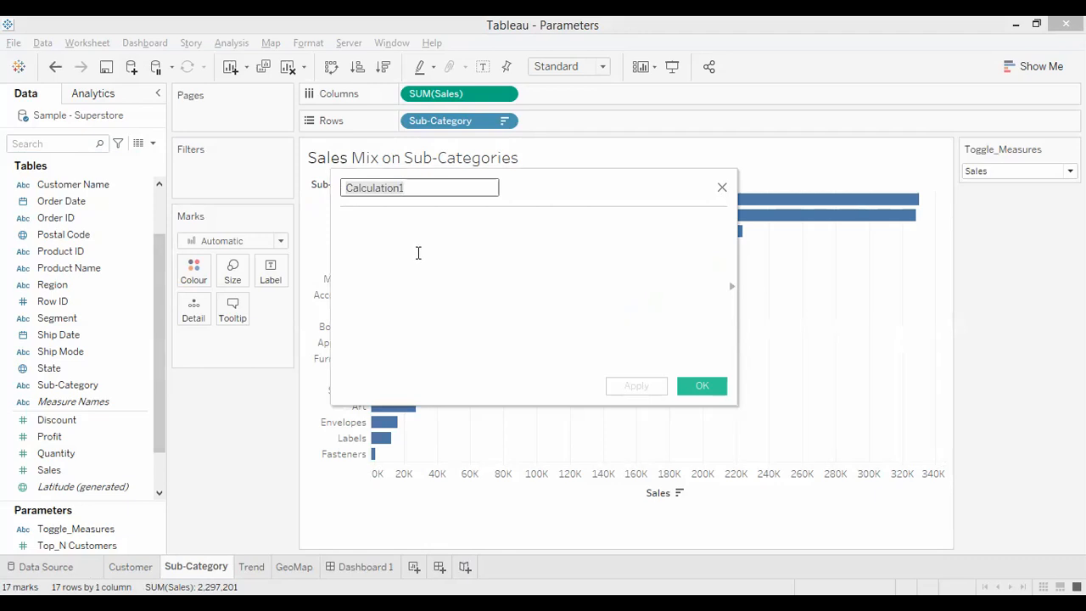
text(Sa)
key(BackSpace)
key(BackSpace)
text(Discount/)
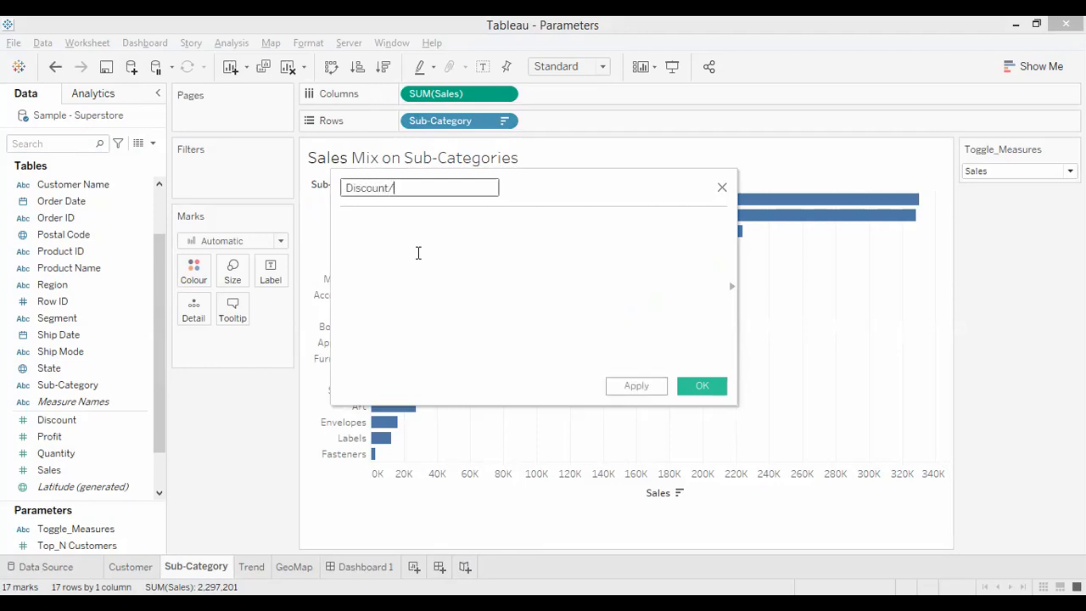
text(Profit/)
key(BackSpace)
key(BackSpace)
key(BackSpace)
key(BackSpace)
key(BackSpace)
key(BackSpace)
key(BackSpace)
key(BackSpace)
key(BackSpace)
key(BackSpace)
key(BackSpace)
key(BackSpace)
key(BackSpace)
key(BackSpace)
key(BackSpace)
key(BackSpace)
text(Quantity/Profit/Sales)
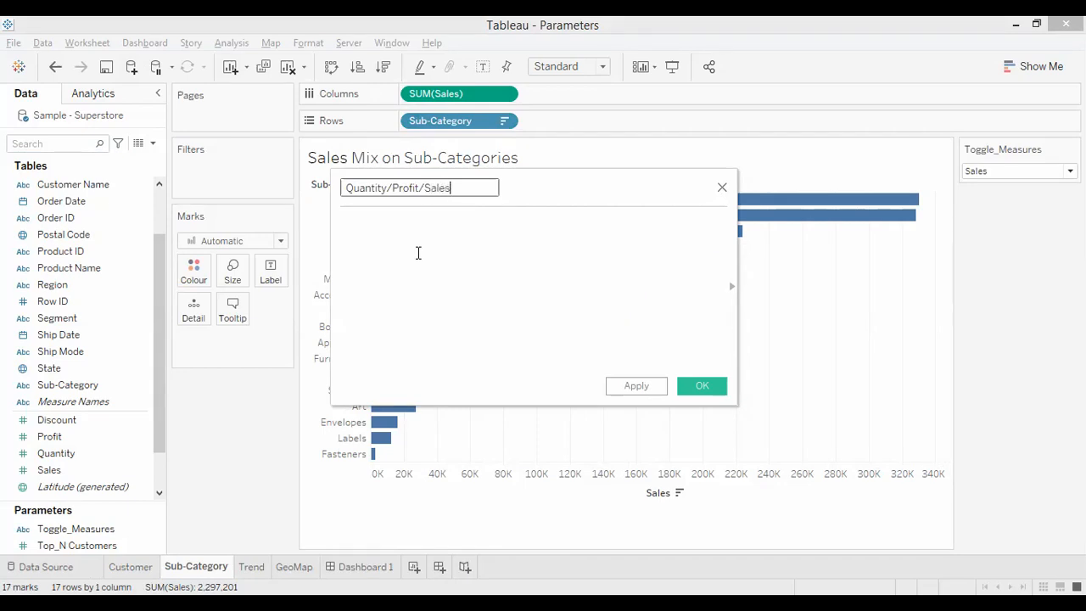
- Begin the calculated field's formula with CASE [Toggle_Measures] on its own line
click(453, 259)
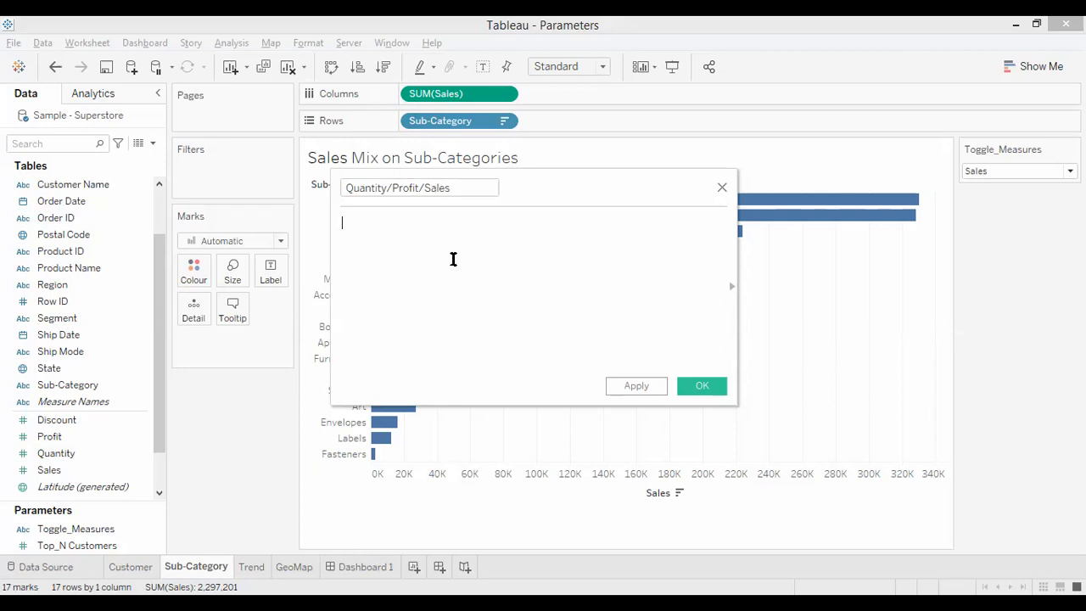
text(Ca)
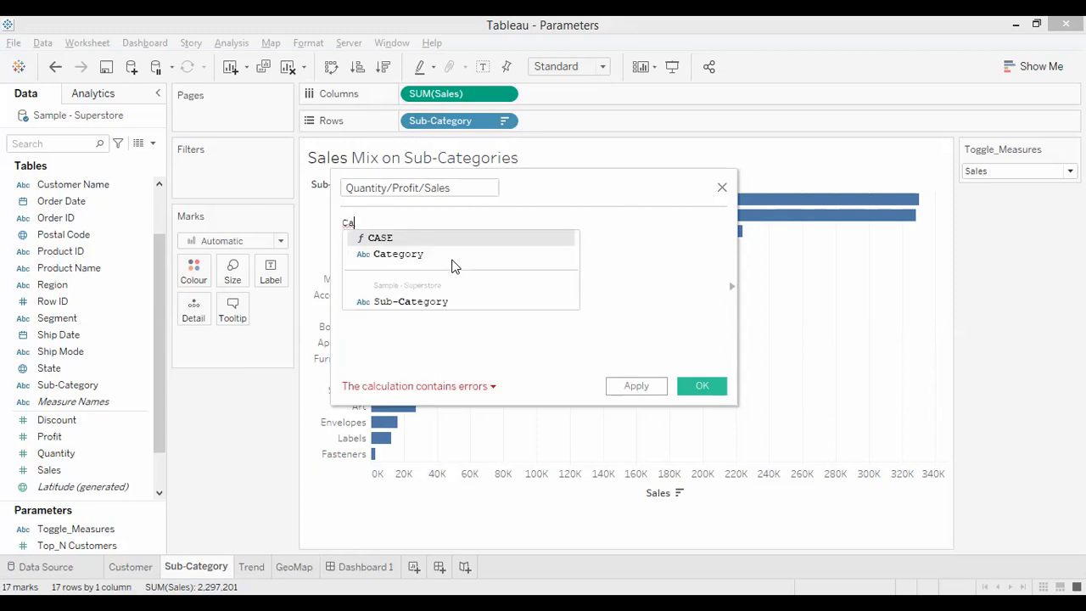
key(Return)
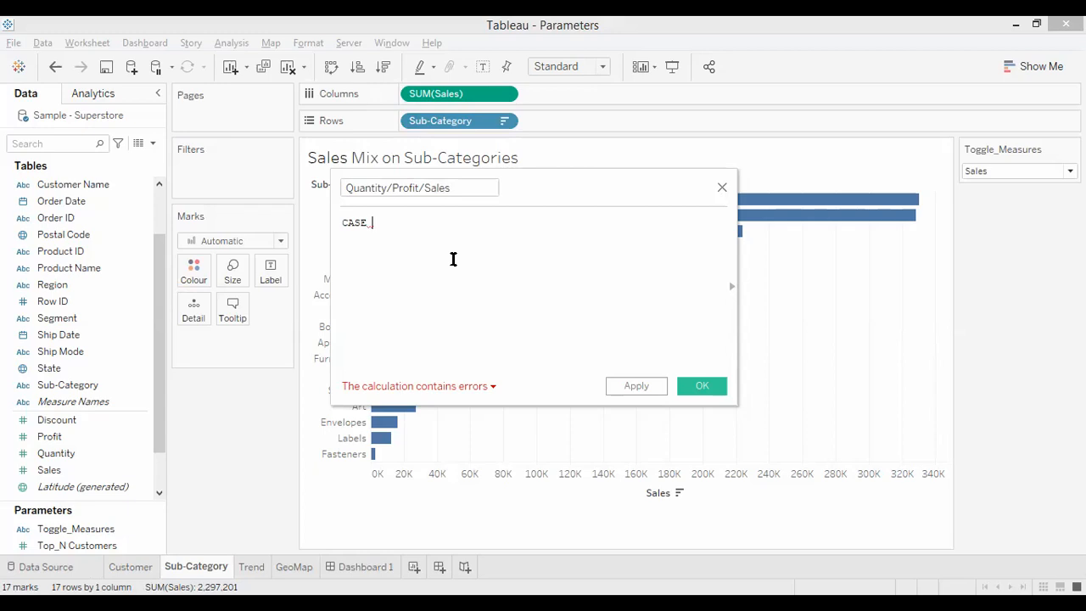
text(T)
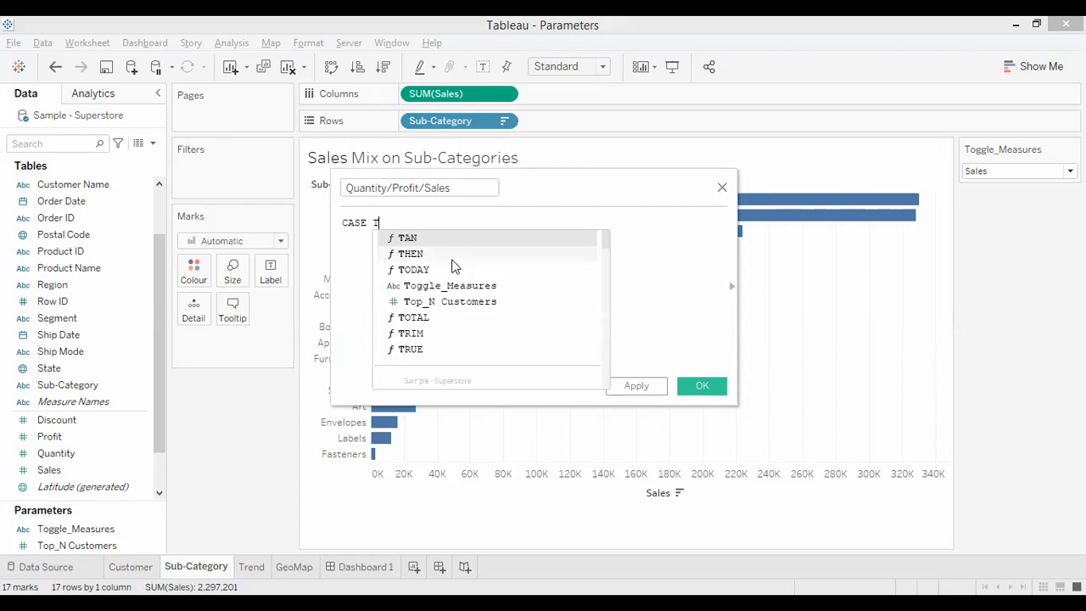
text(og)
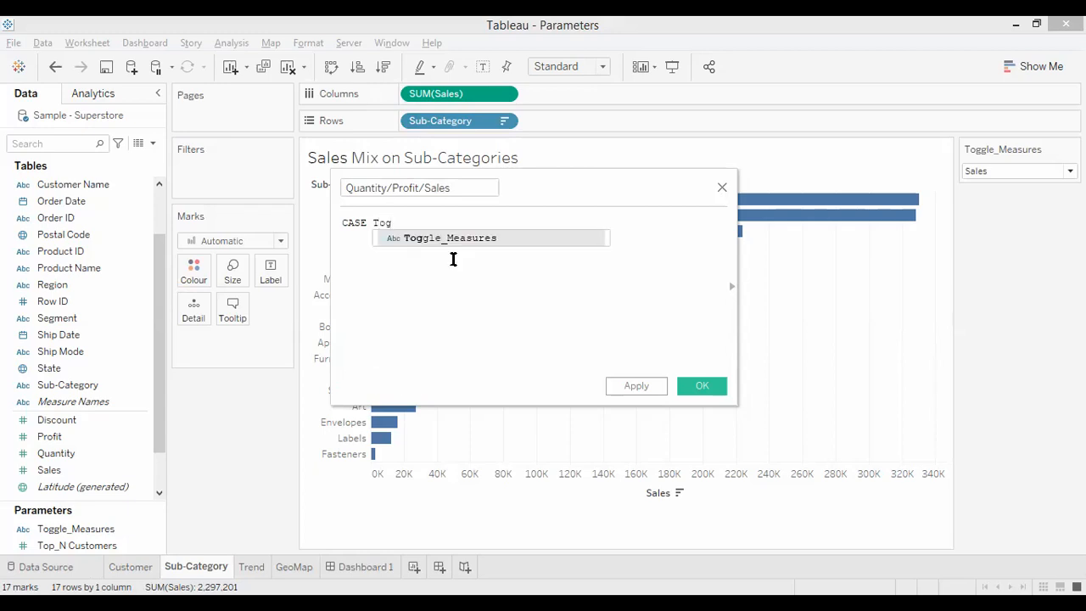
key(Return)
key(Return)
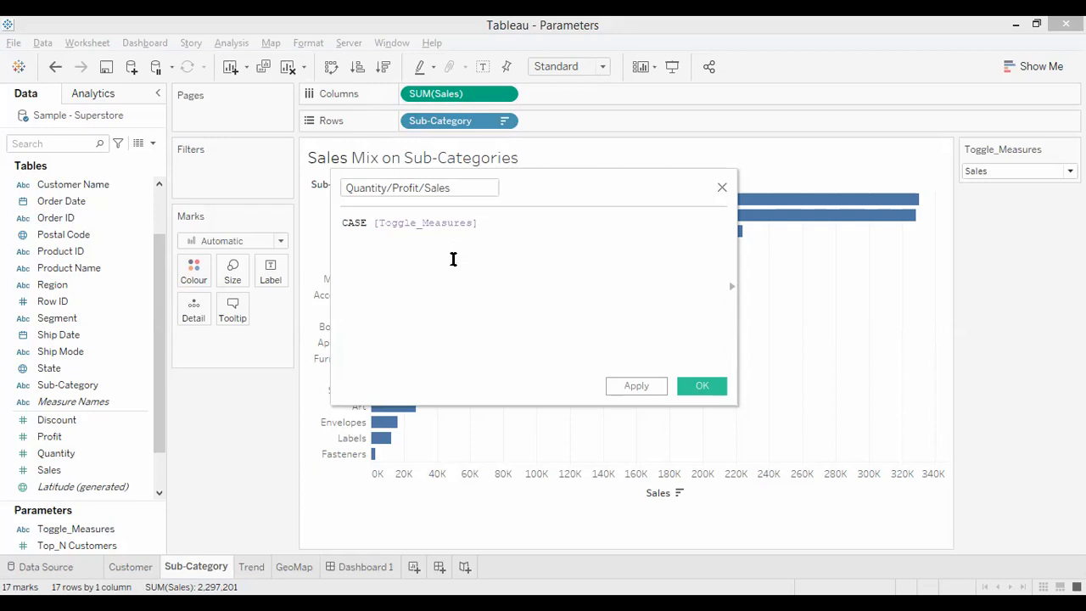
- Add the branch WHEN "Quantity" THEN [Quantity] to the formula, with the condition as a quoted string
text(WHEN)
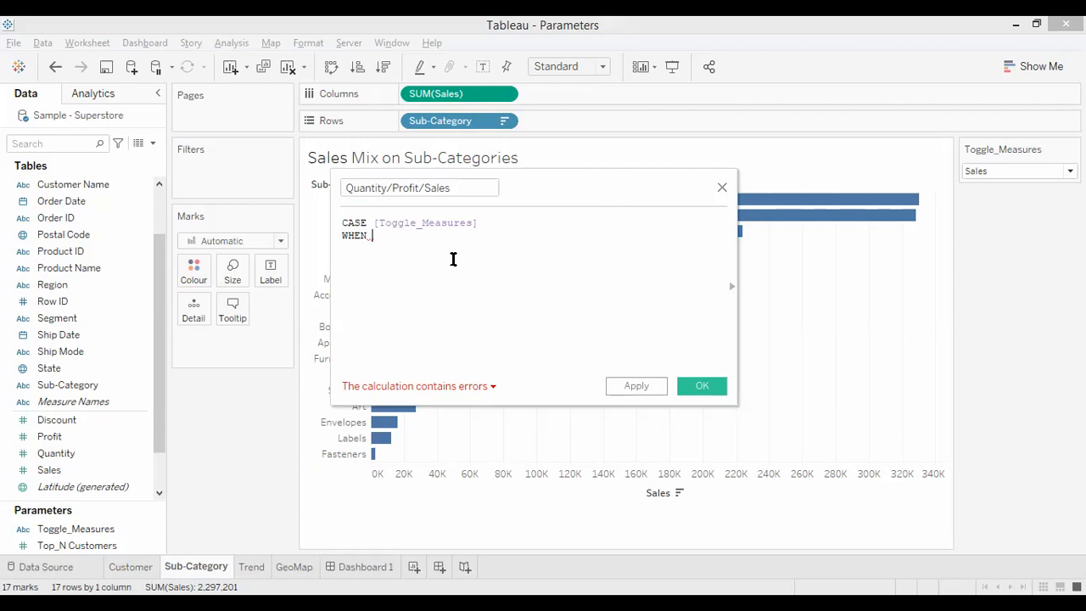
text(Q)
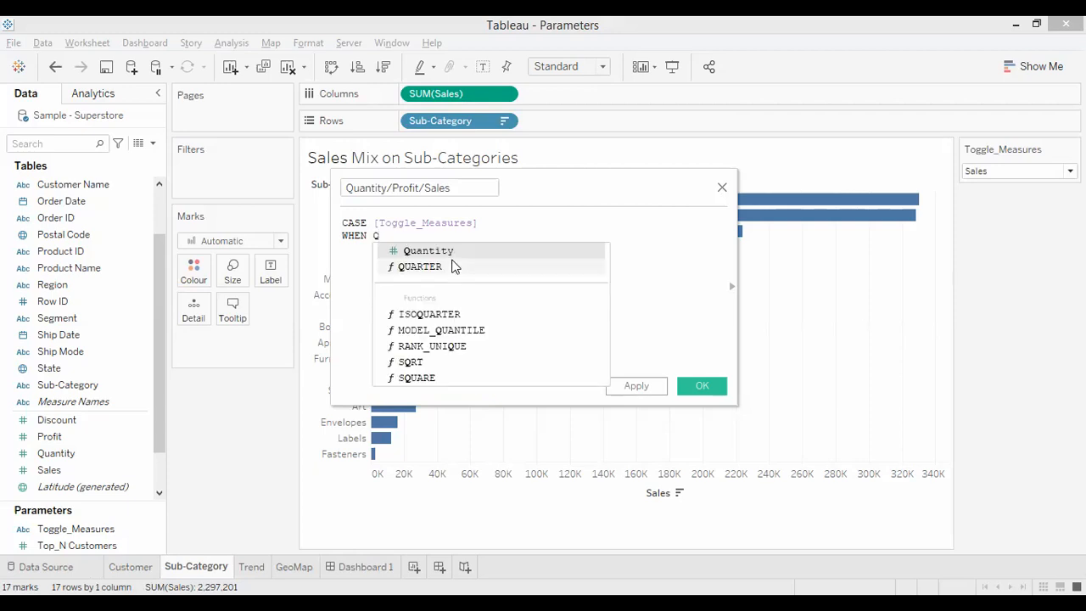
click(453, 258)
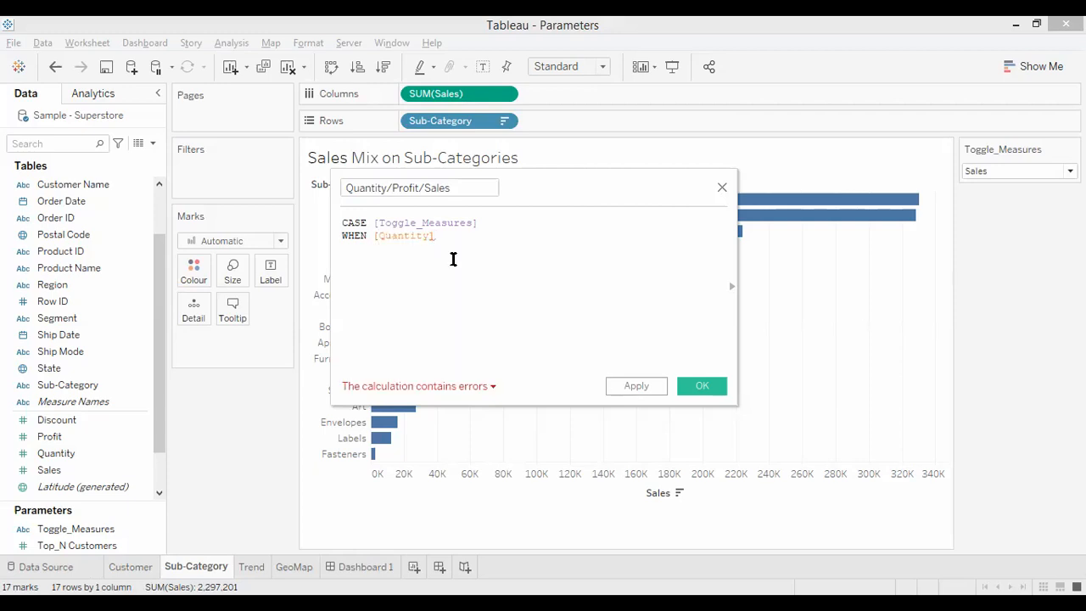
text(THEN)
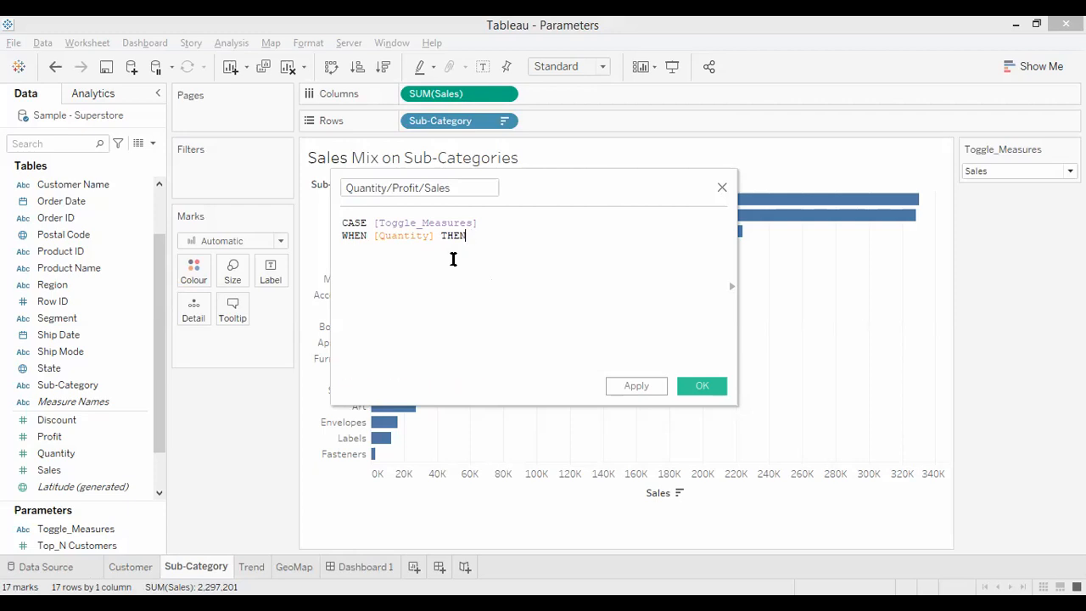
key(BackSpace)
key(BackSpace)
key(BackSpace)
key(BackSpace)
key(BackSpace)
key(BackSpace)
key(BackSpace)
key(BackSpace)
key(BackSpace)
key(BackSpace)
key(BackSpace)
key(BackSpace)
key(BackSpace)
key(BackSpace)
key(BackSpace)
text(")
text(Quan)
text(tity")
text( THEN)
text( [Qu)
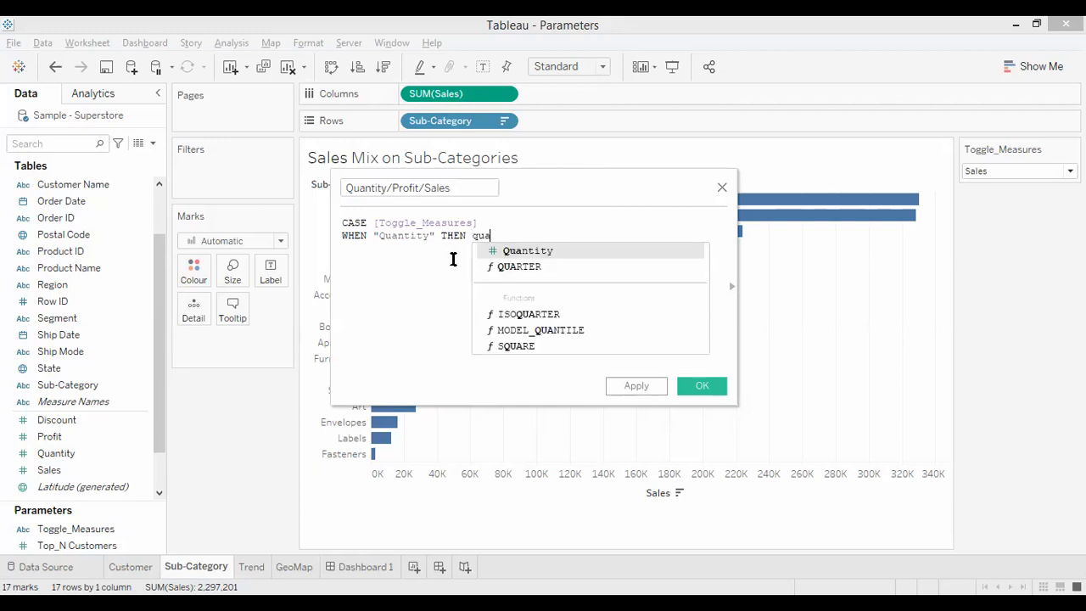
key(Return)
key(Return)
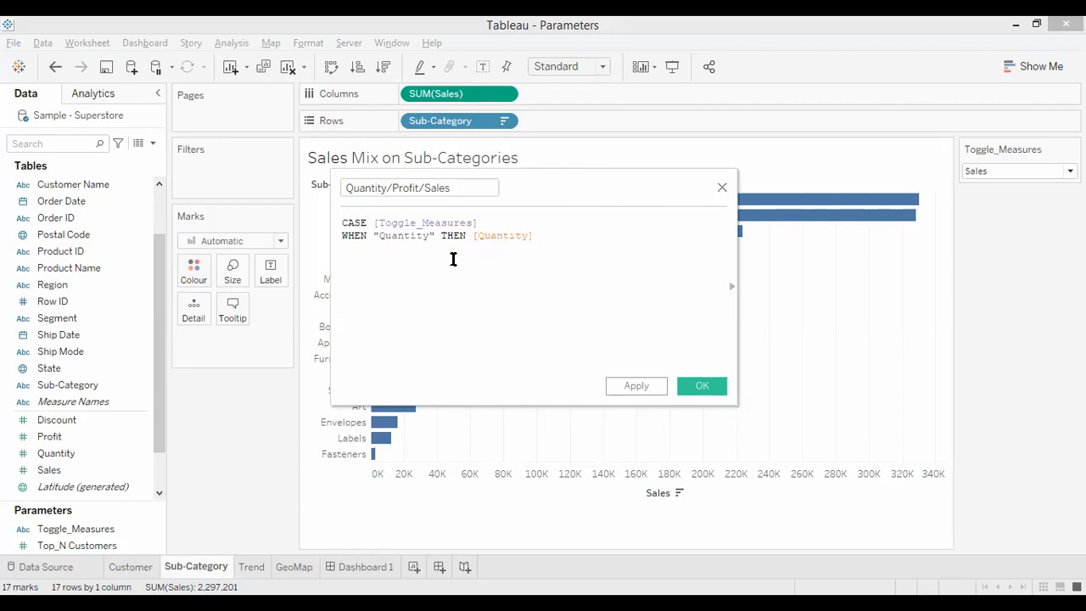
- Add the branch WHEN "Profit" THEN [Profit] to the CASE formula
text(WHEN "Profit" THEN [Prof)
key(Return)
key(Return)
- Add the branch WHEN "Sales" then [Sales] and close the CASE formula with END
text(whe)
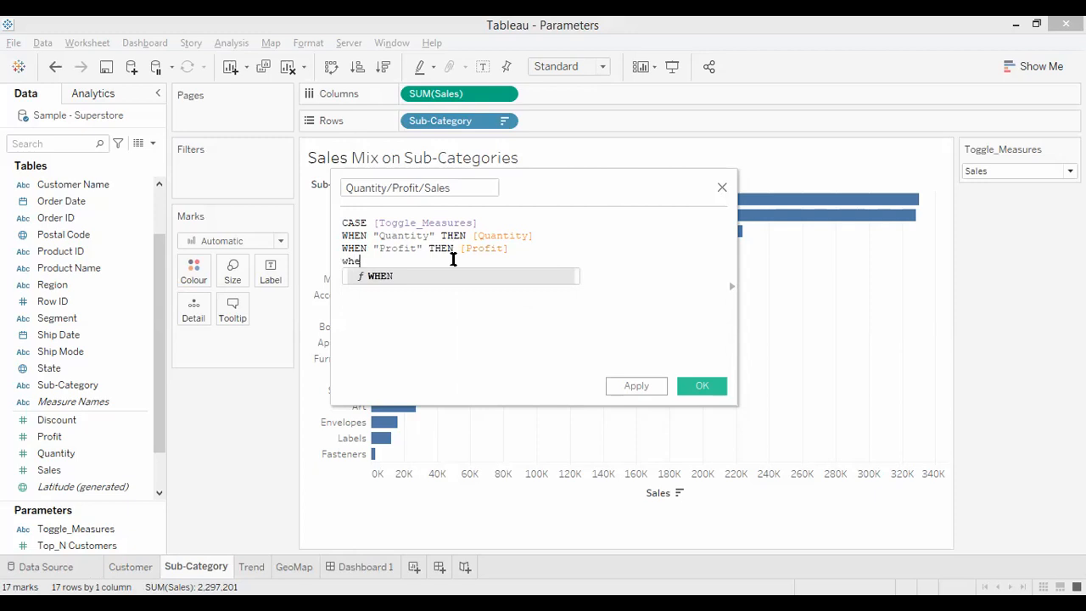
key(Return)
text(")
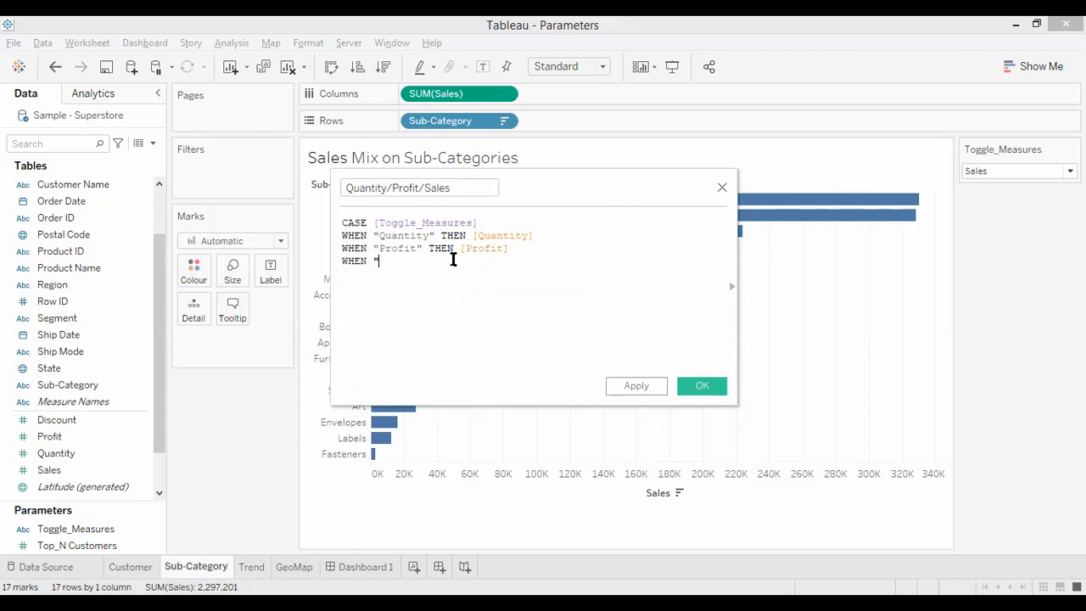
text(Sales" then [Sal)
key(Return)
key(Return)
text(en)
key(Return)
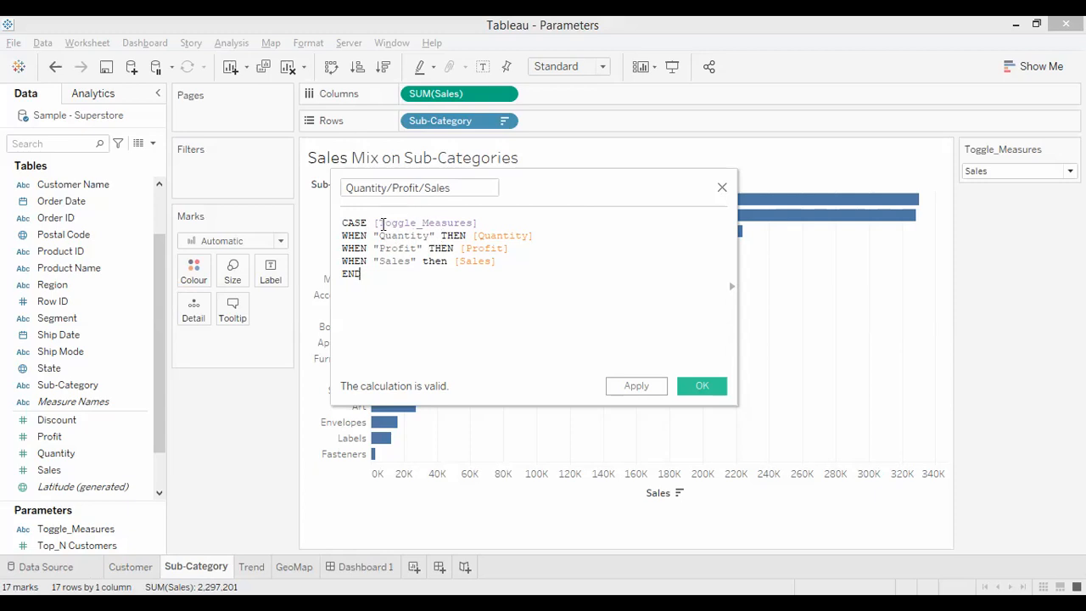
- Review the Toggle_Measures options against the formula and save the Quantity/Profit/Sales calculated field
click(47, 440)
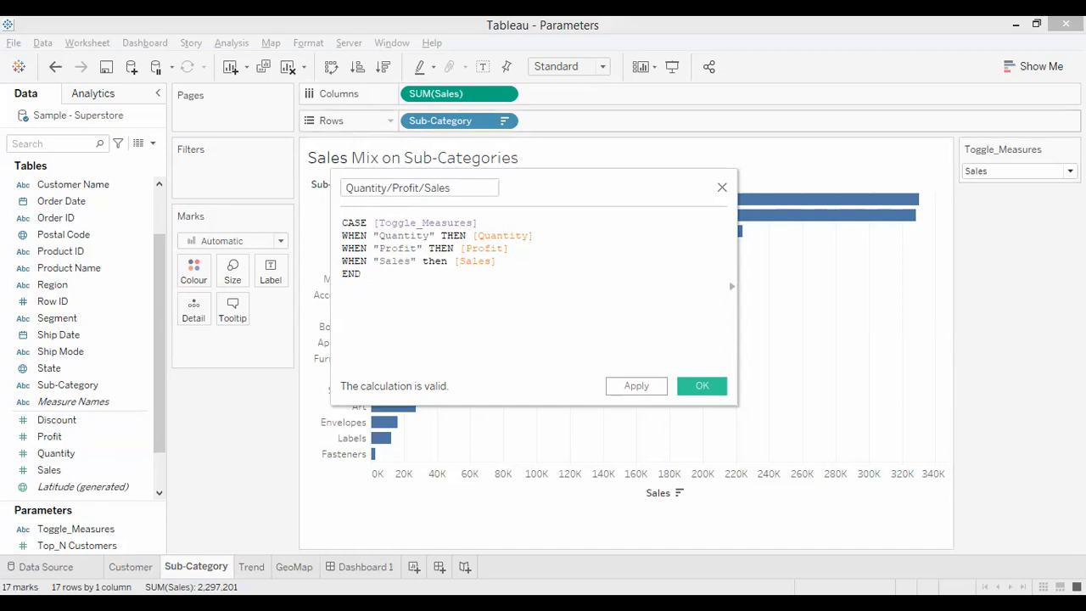
click(1018, 171)
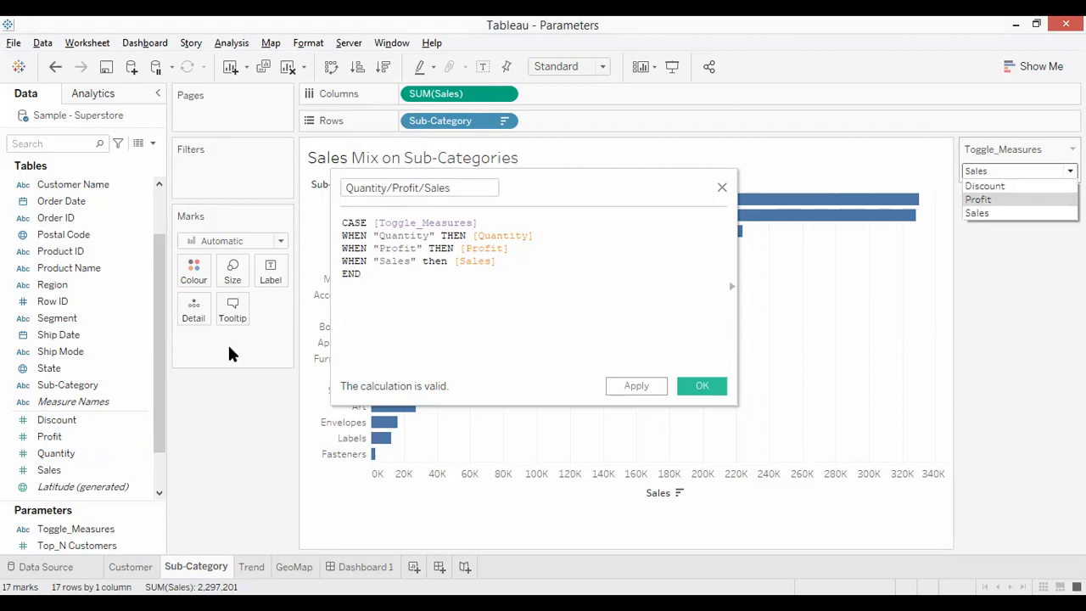
click(701, 387)
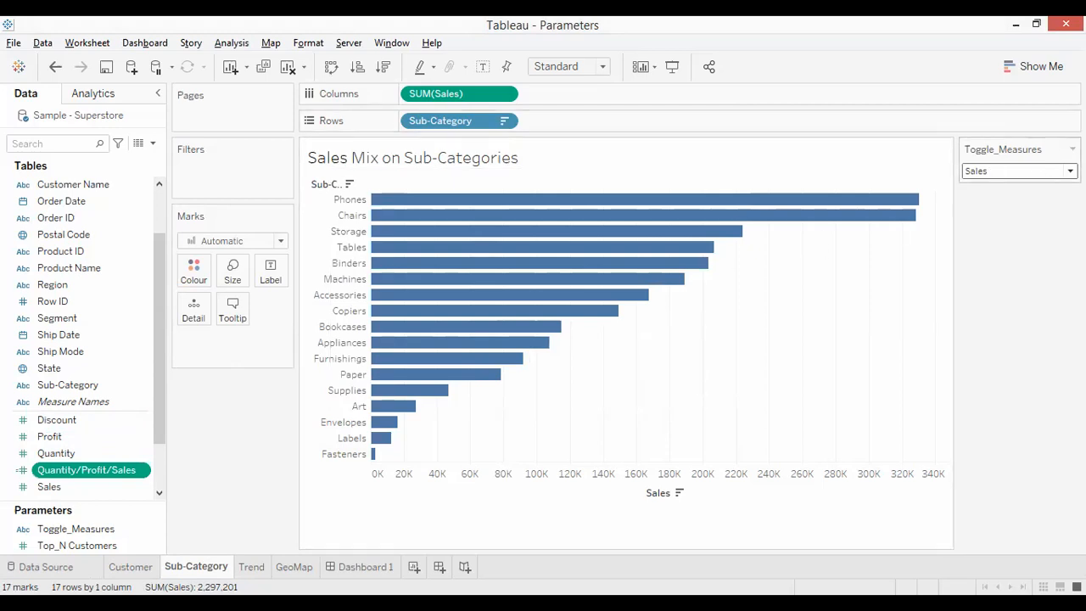
- Switch Toggle_Measures to Profit and back to Sales while the chart still uses SUM(Sales)
click(1018, 170)
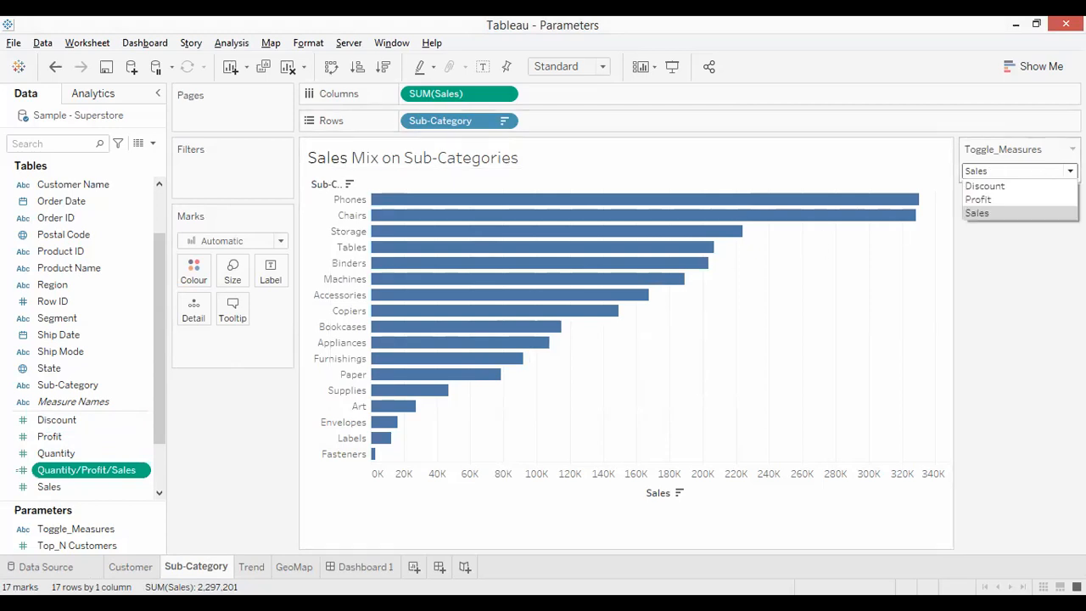
click(1024, 199)
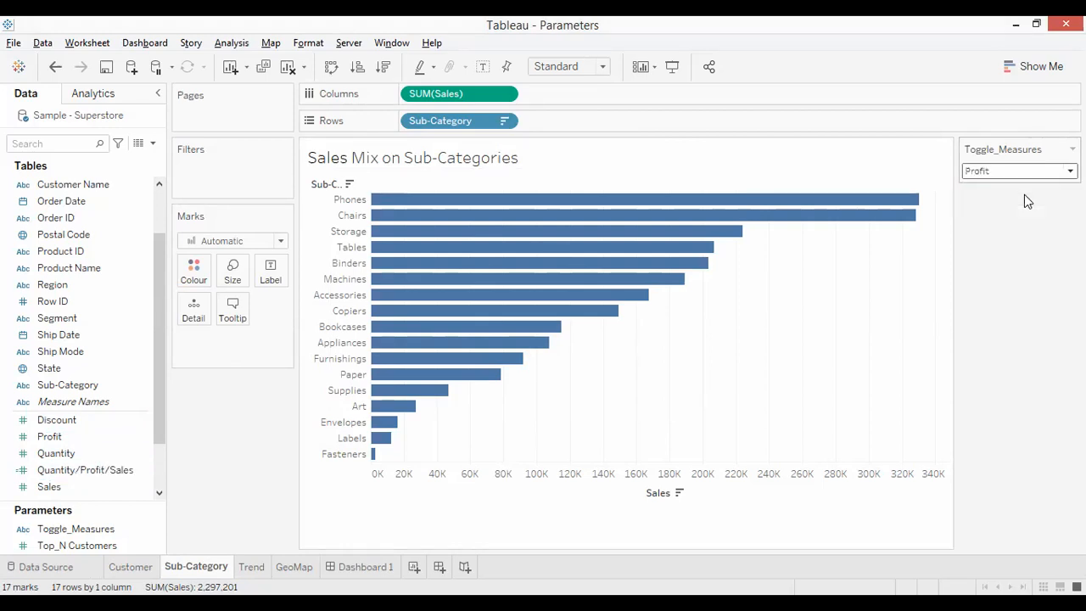
click(1039, 172)
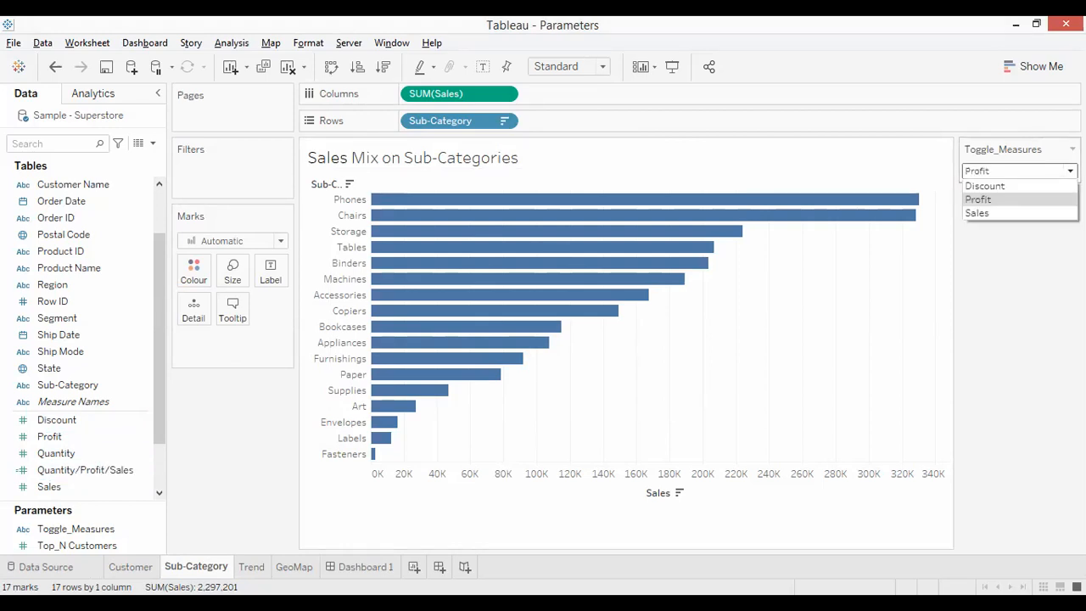
click(1022, 214)
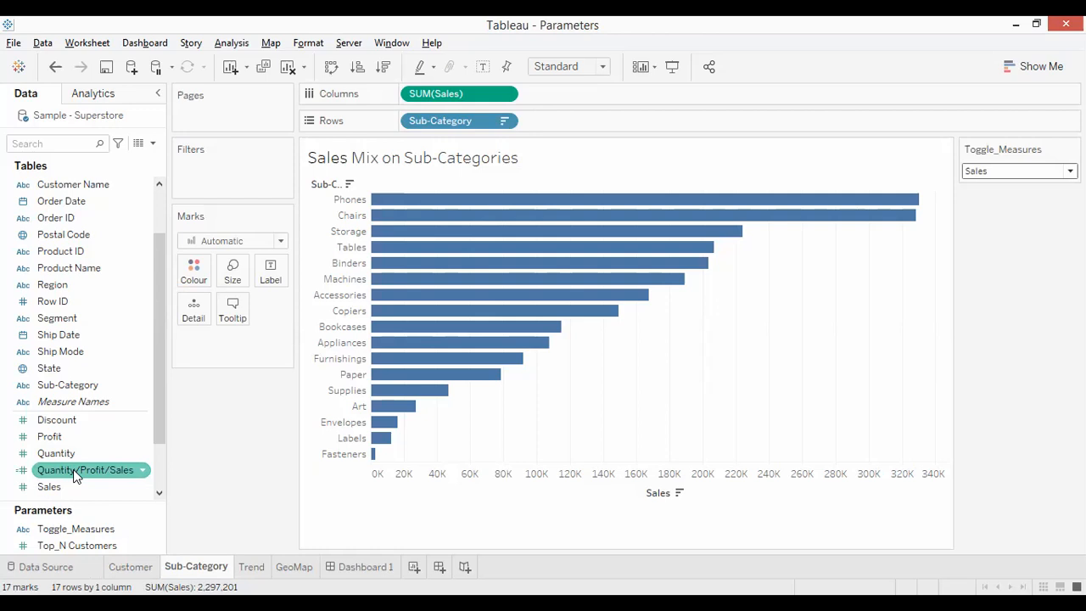
- Replace SUM(Sales) on Columns with the Quantity/Profit/Sales calculated field
drag(73, 469, 644, 96)
drag(475, 93, 250, 494)
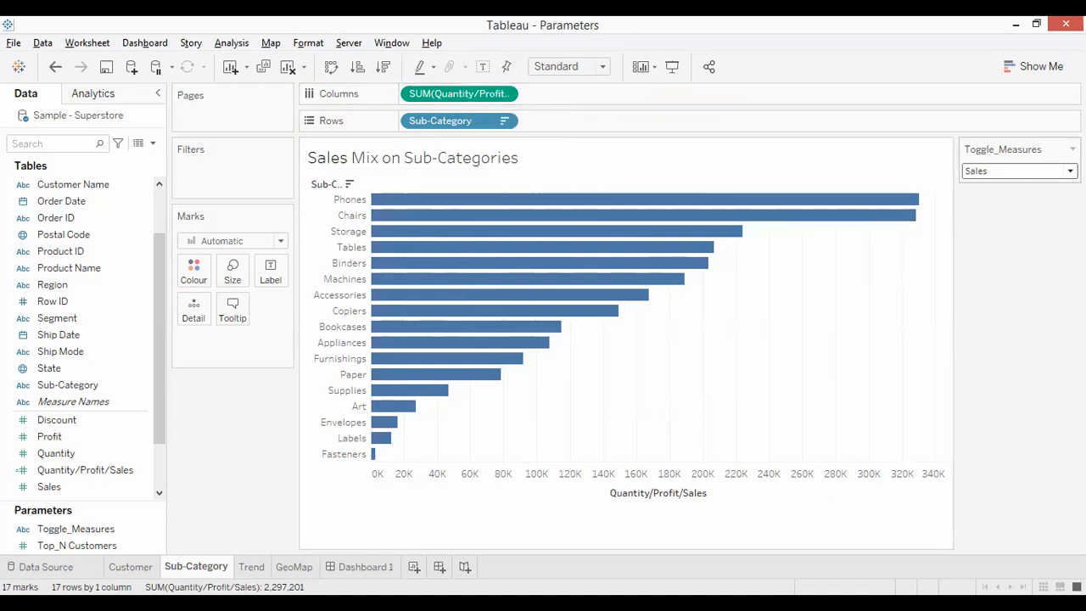
- Test the parameter-driven sub-category chart by switching Toggle_Measures to Profit and back to Sales
click(1052, 171)
click(1051, 197)
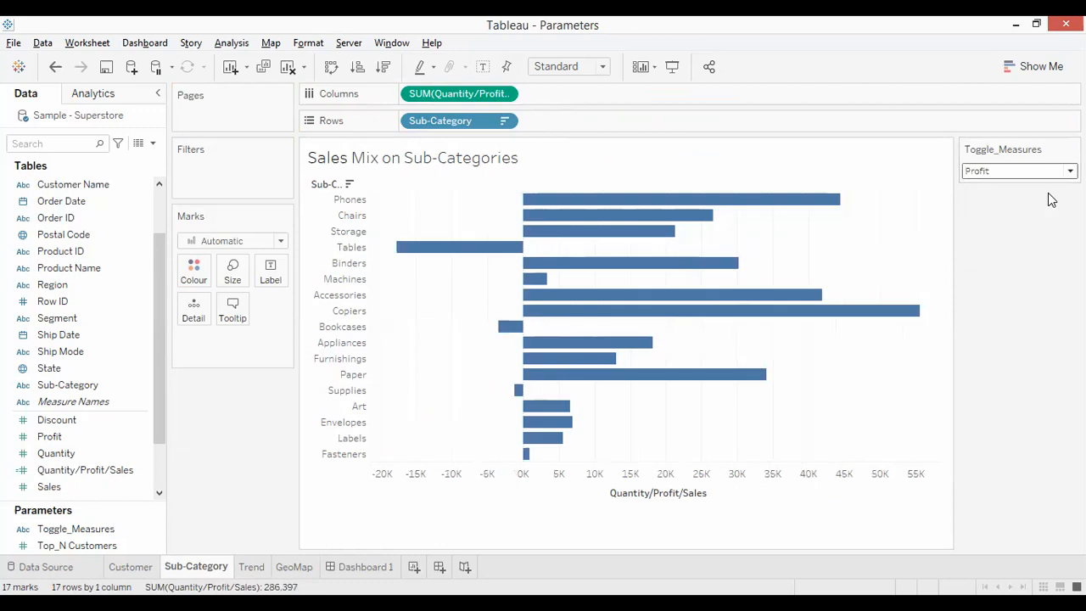
click(1052, 171)
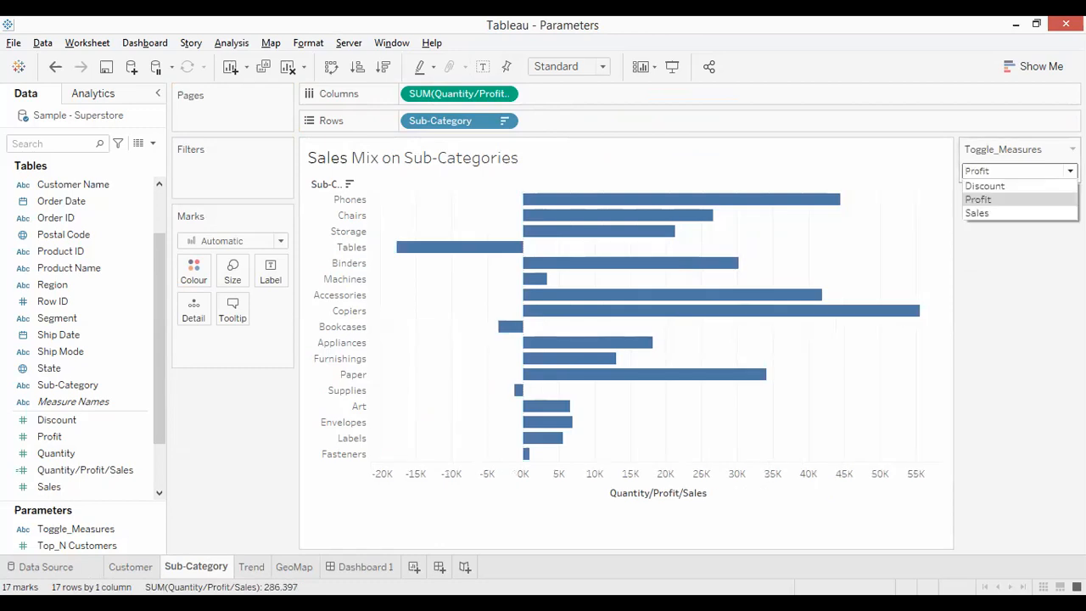
click(1036, 186)
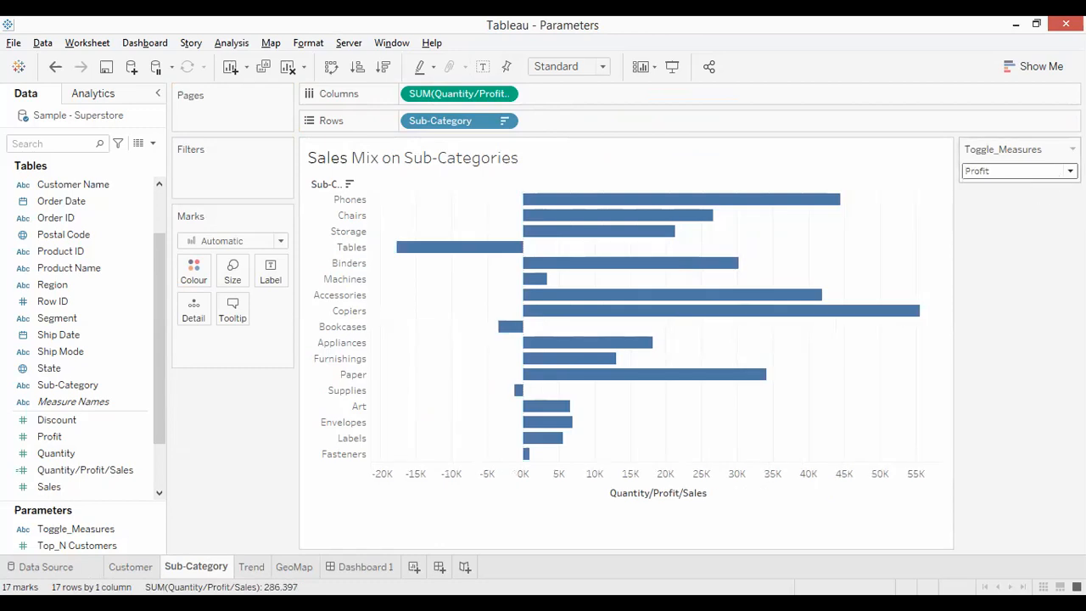
click(1044, 170)
click(1034, 212)
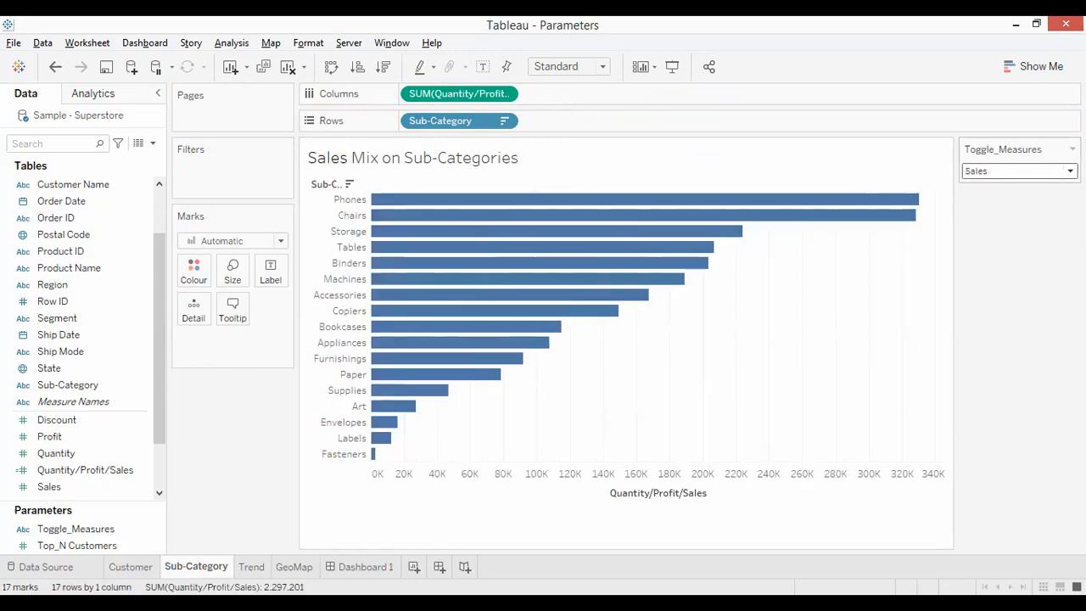
- Edit the Toggle_Measures parameter so its list offers Quantity instead of Discount, and save the parameter
click(1070, 171)
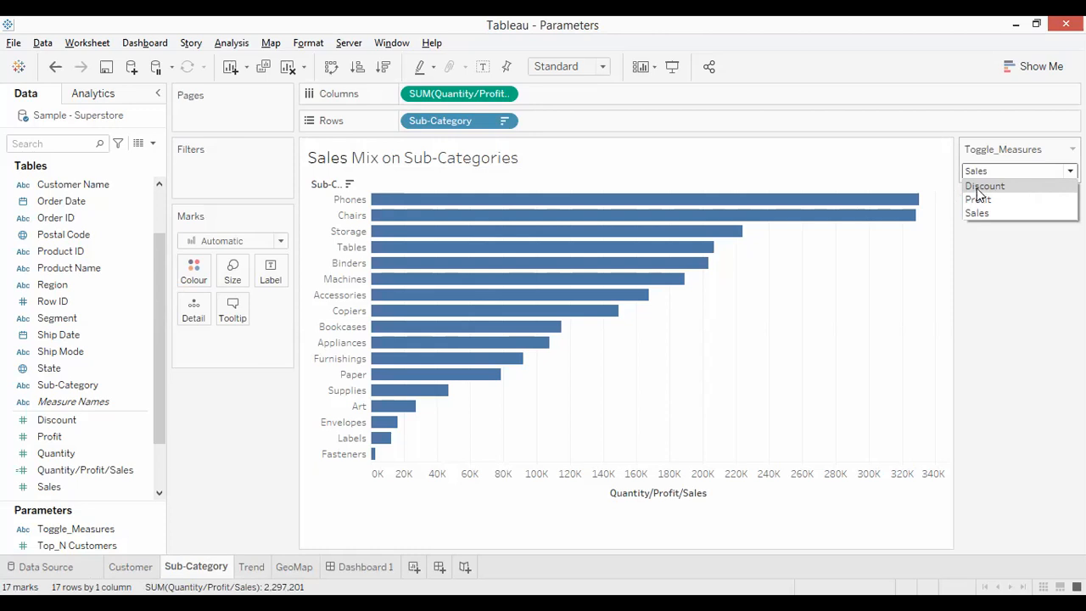
click(986, 262)
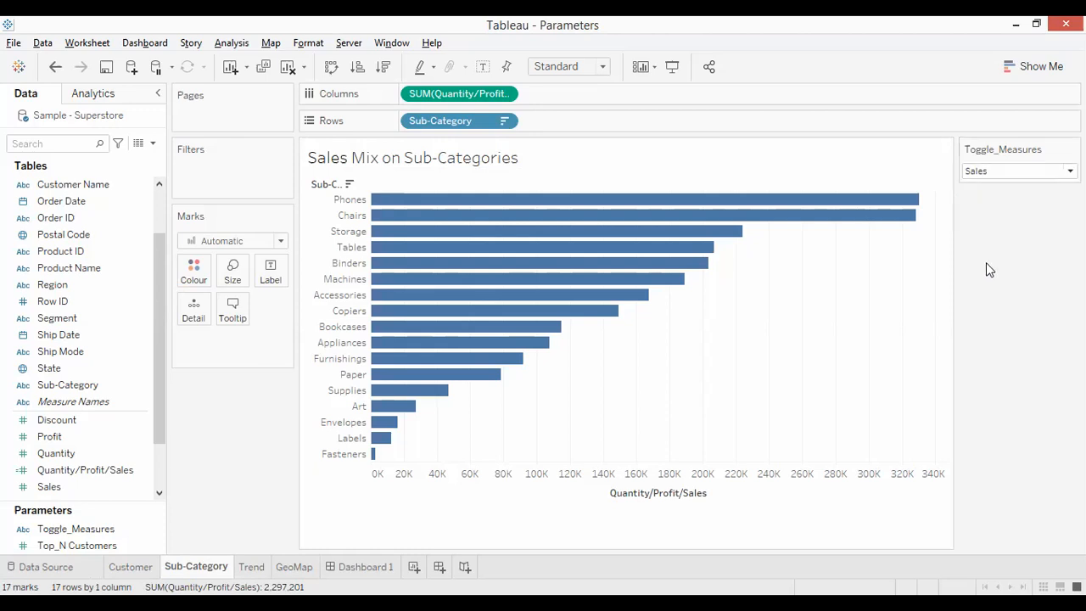
click(156, 530)
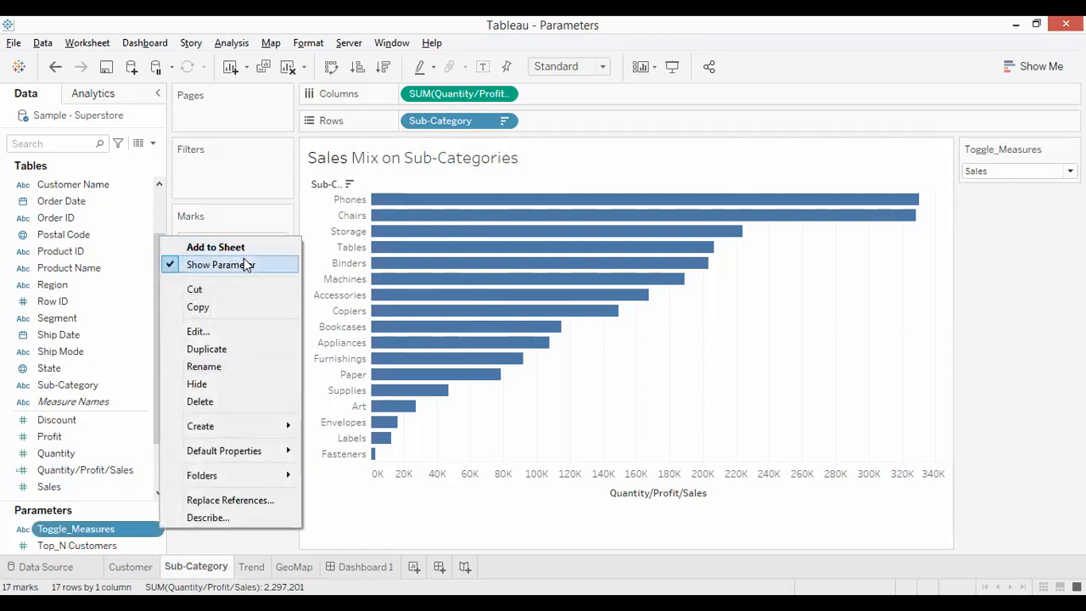
click(225, 331)
double_click(419, 342)
click(420, 342)
double_click(420, 342)
text(Quan)
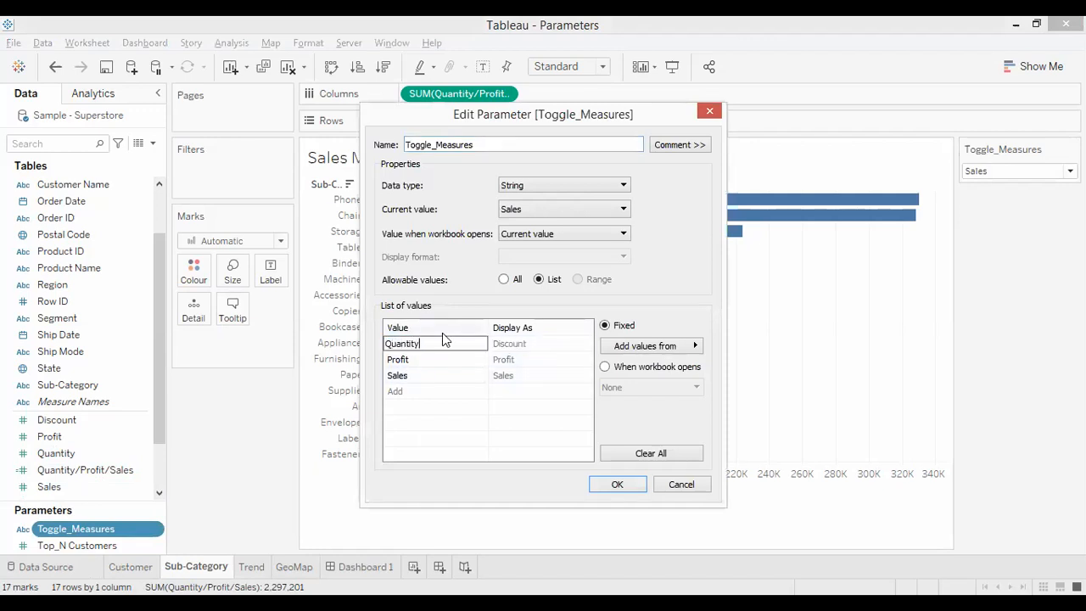
text(tity)
key(Return)
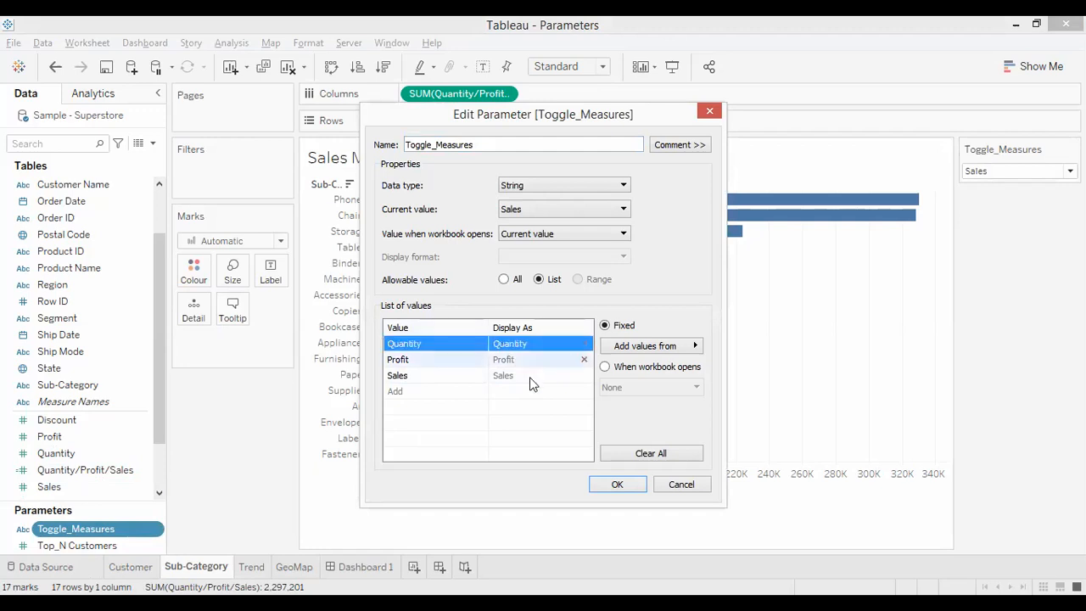
click(622, 484)
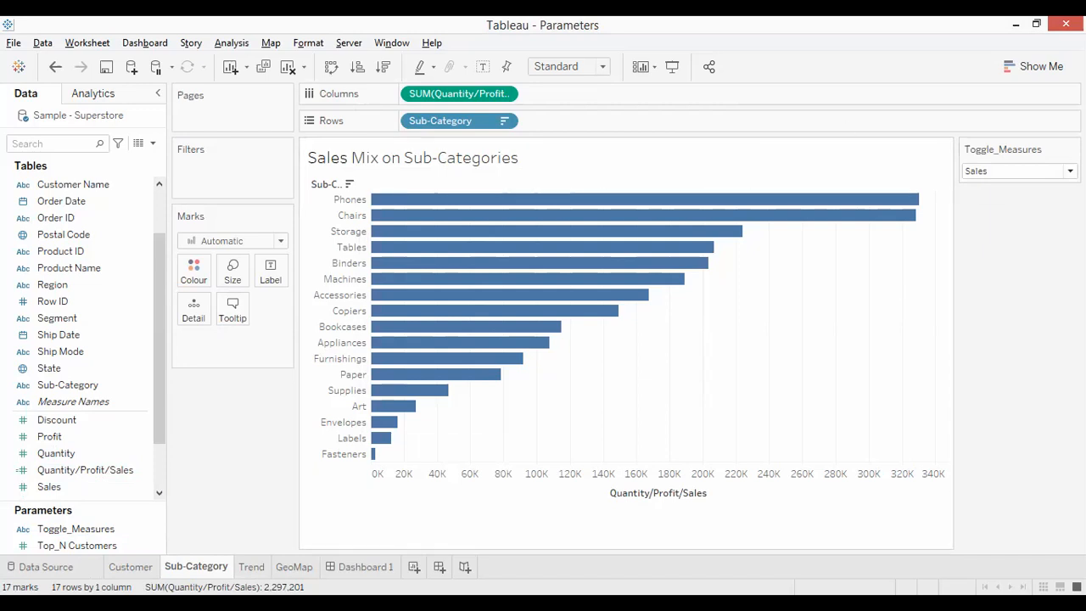
- Test the sub-category chart by switching Toggle_Measures to Quantity, Profit and back to Sales
click(1022, 171)
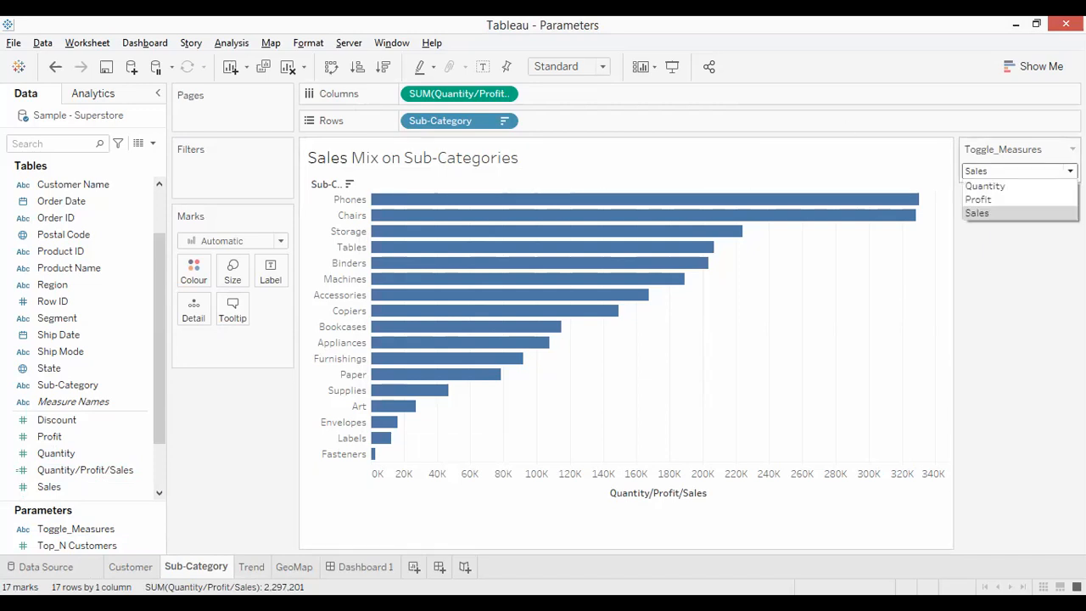
click(1024, 187)
click(1018, 170)
click(1015, 198)
click(1023, 170)
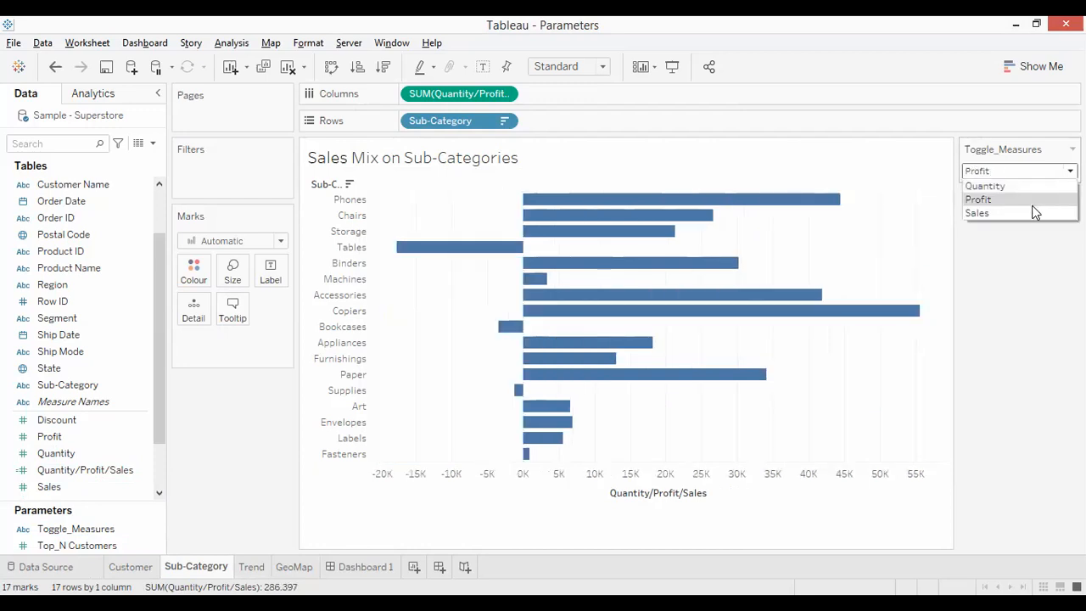
click(1026, 216)
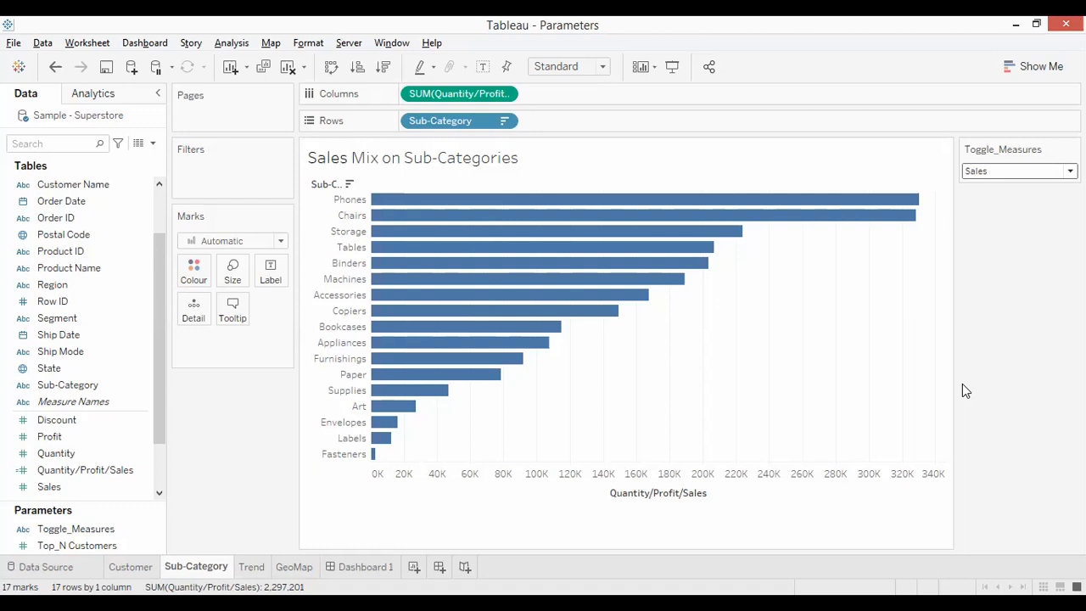
- Compare the Customer and Sub-Category worksheets, each with its own parameter control
click(126, 575)
click(170, 575)
click(151, 575)
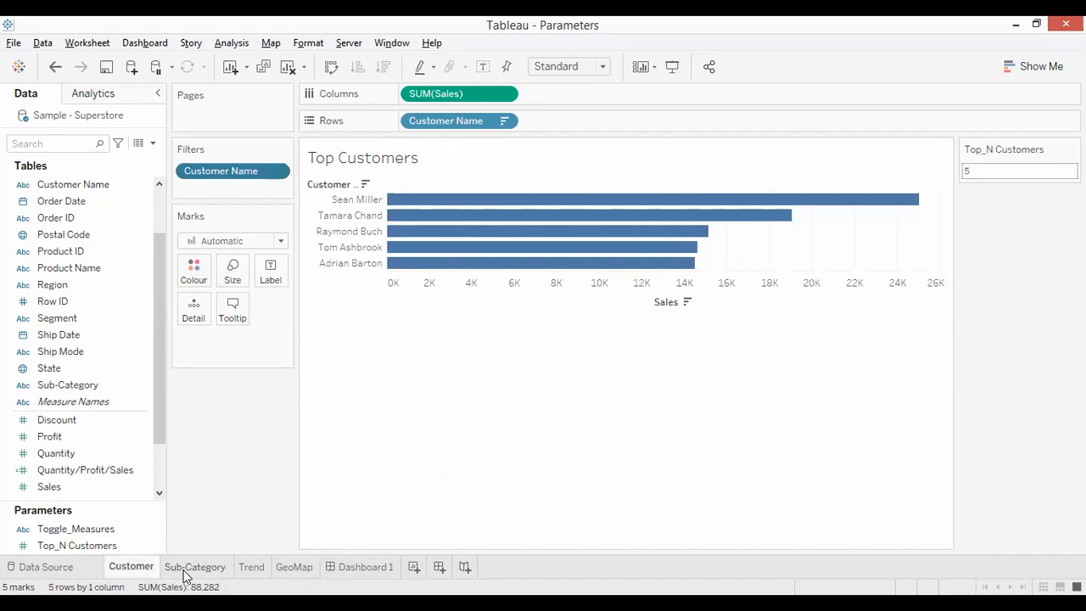
mouse_move(185, 575)
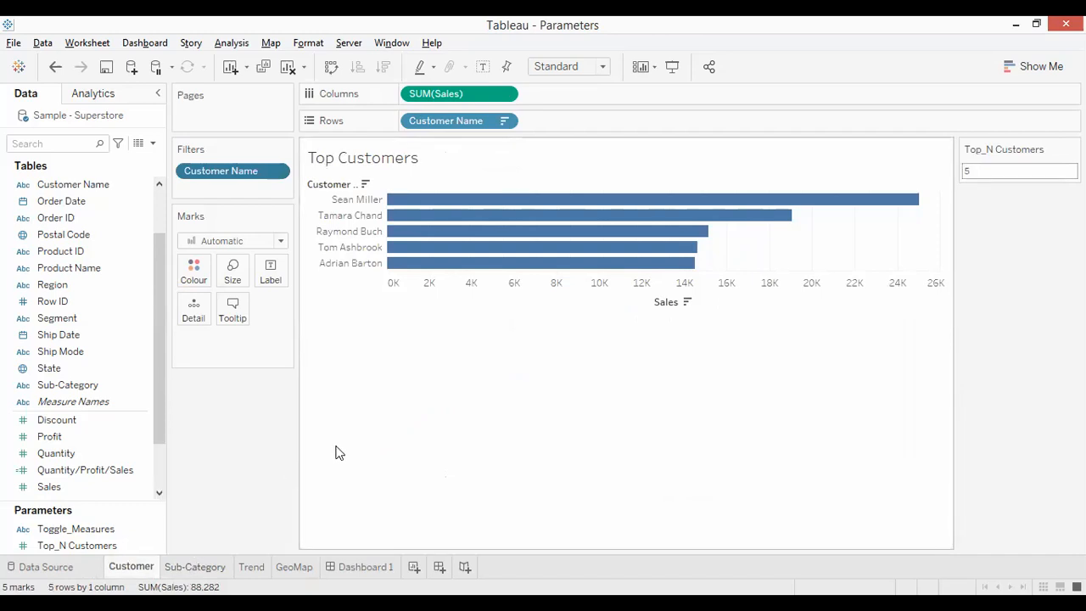
click(194, 573)
click(137, 575)
click(175, 573)
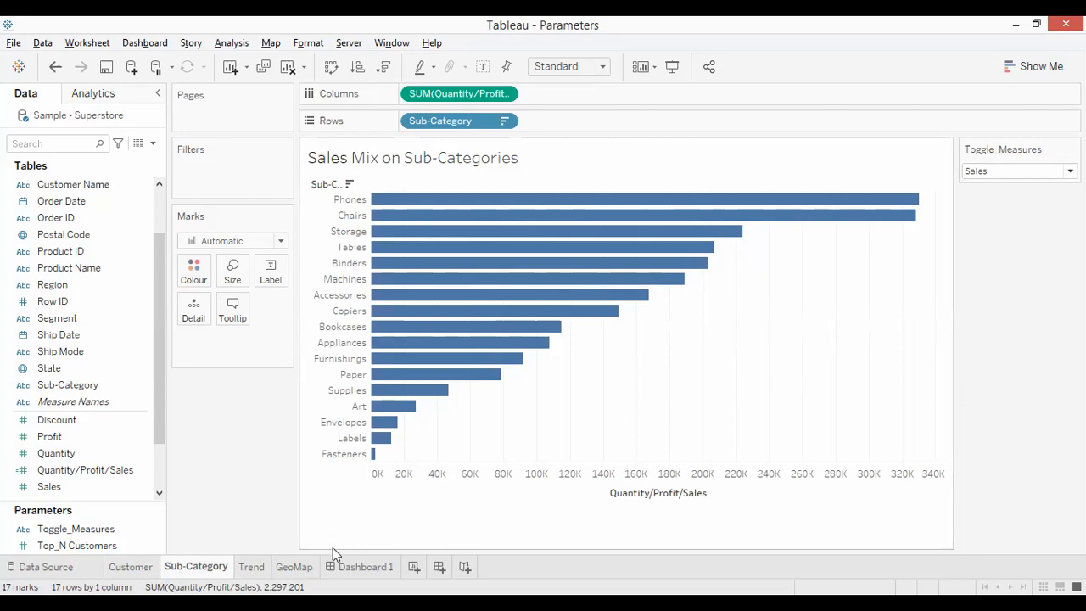
click(136, 568)
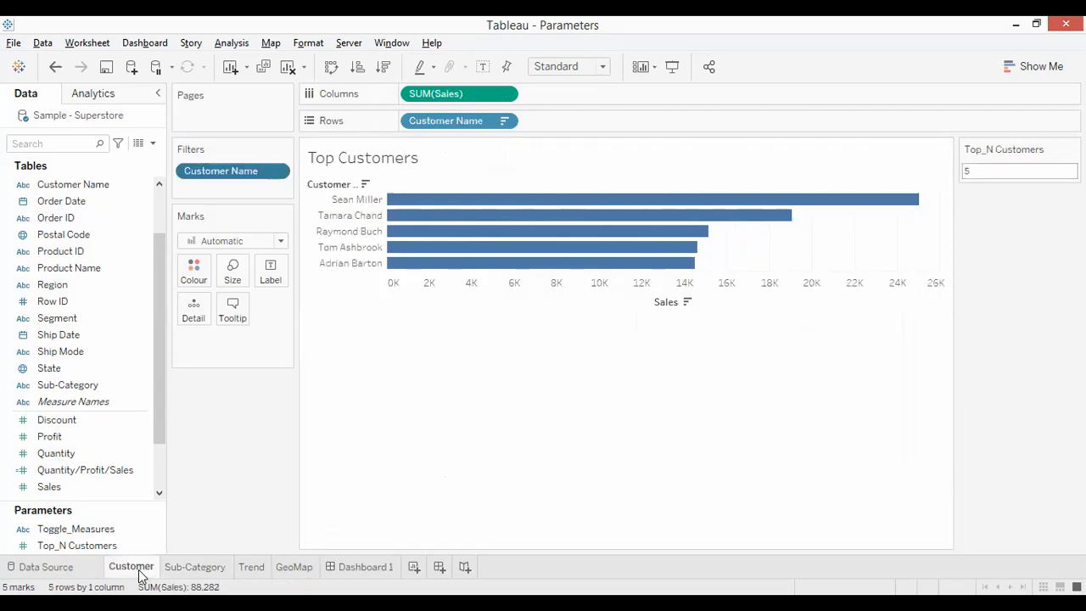
- Inspect Dashboard 1 for the parameter controls and compare it with the Customer and Sub-Category worksheets
click(353, 567)
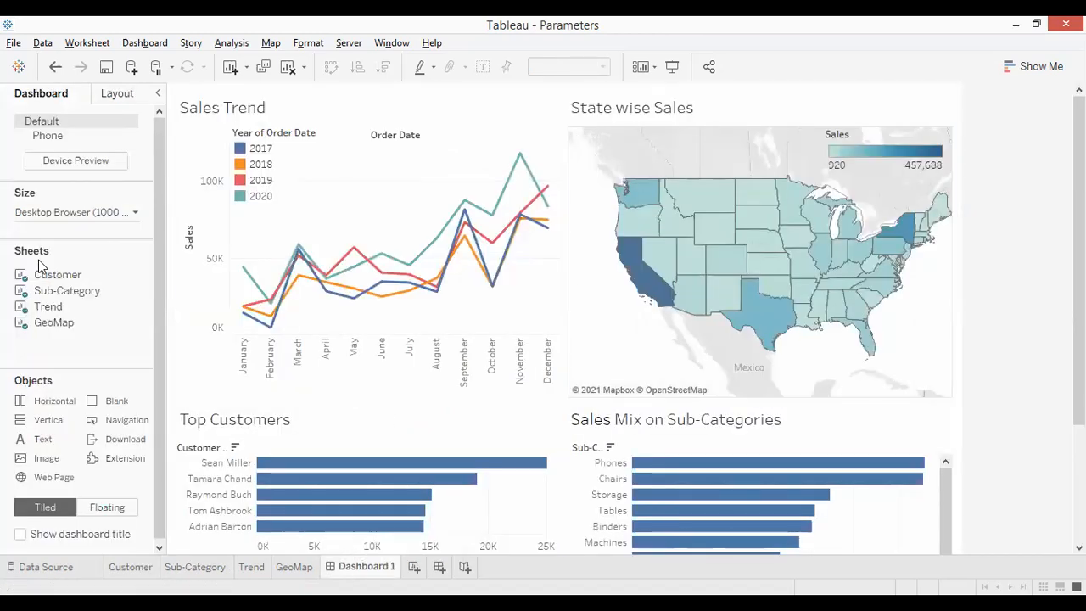
click(144, 567)
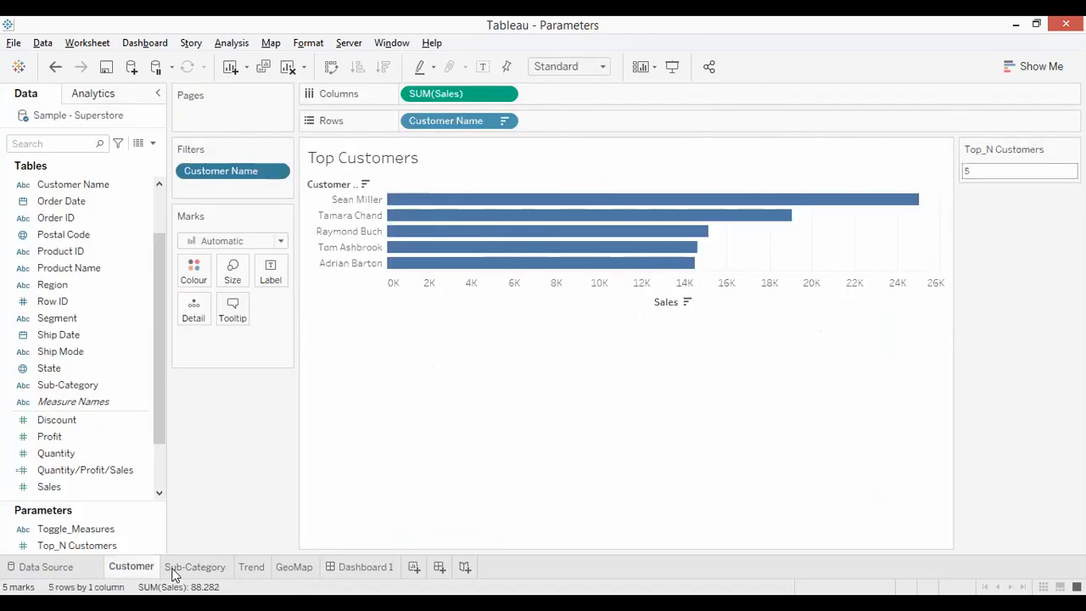
click(174, 569)
click(146, 568)
click(181, 568)
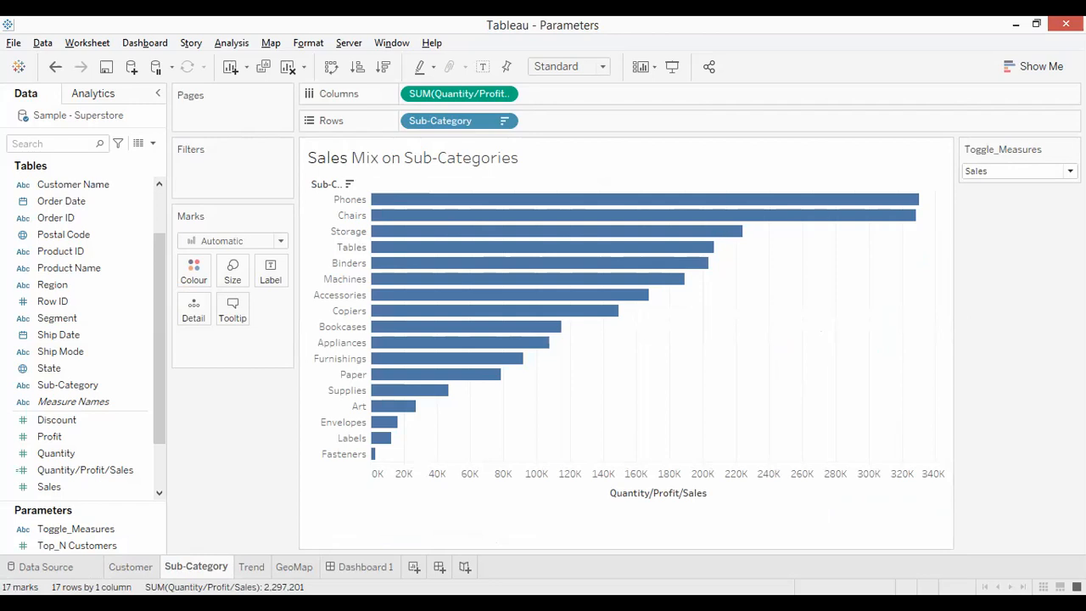
click(370, 576)
mouse_move(517, 241)
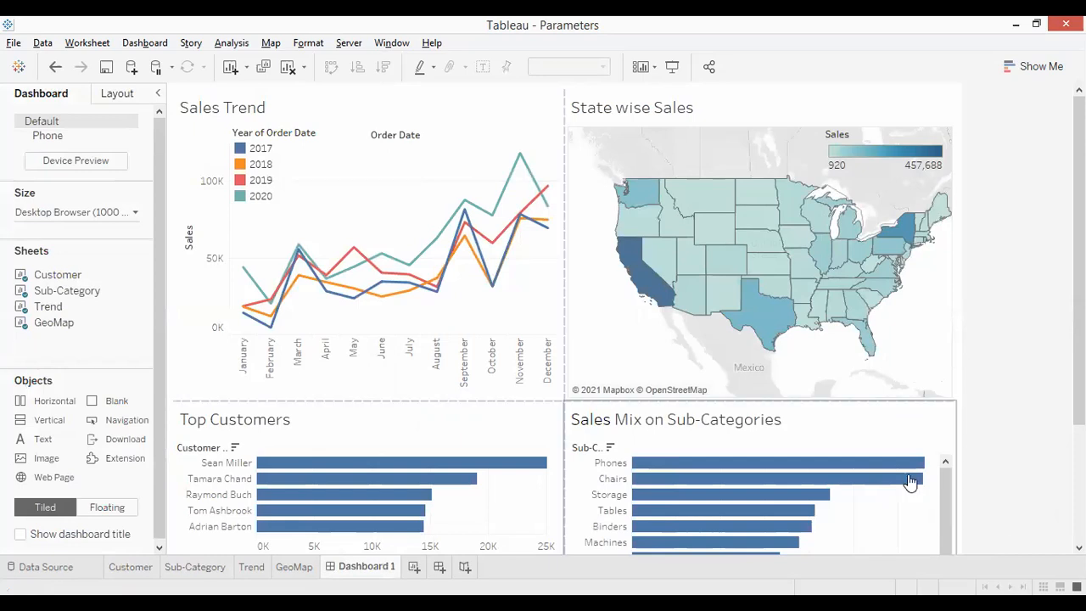
mouse_move(515, 158)
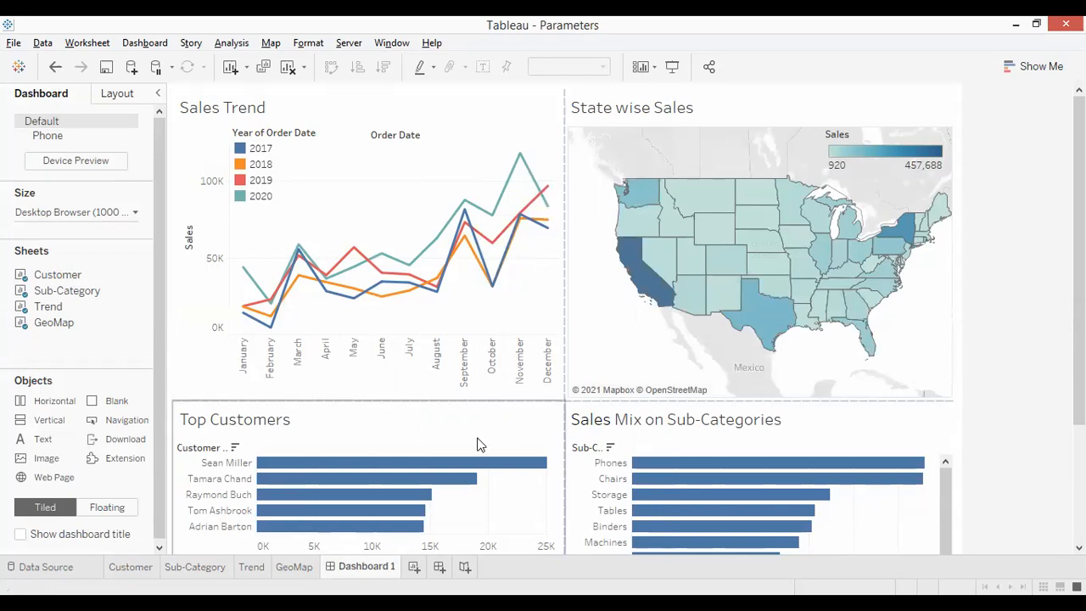
click(177, 566)
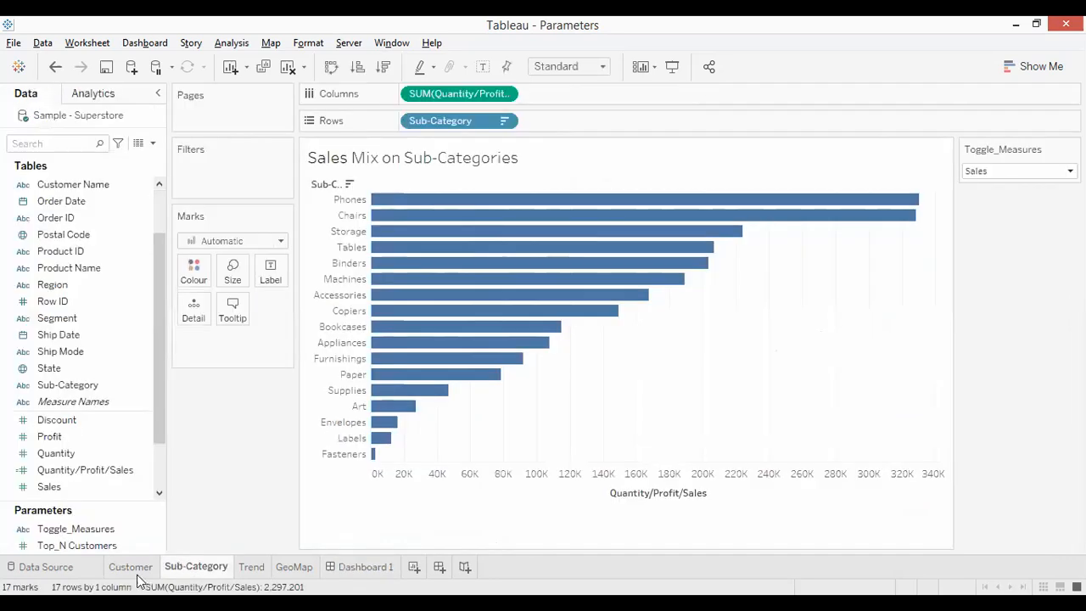
mouse_move(132, 568)
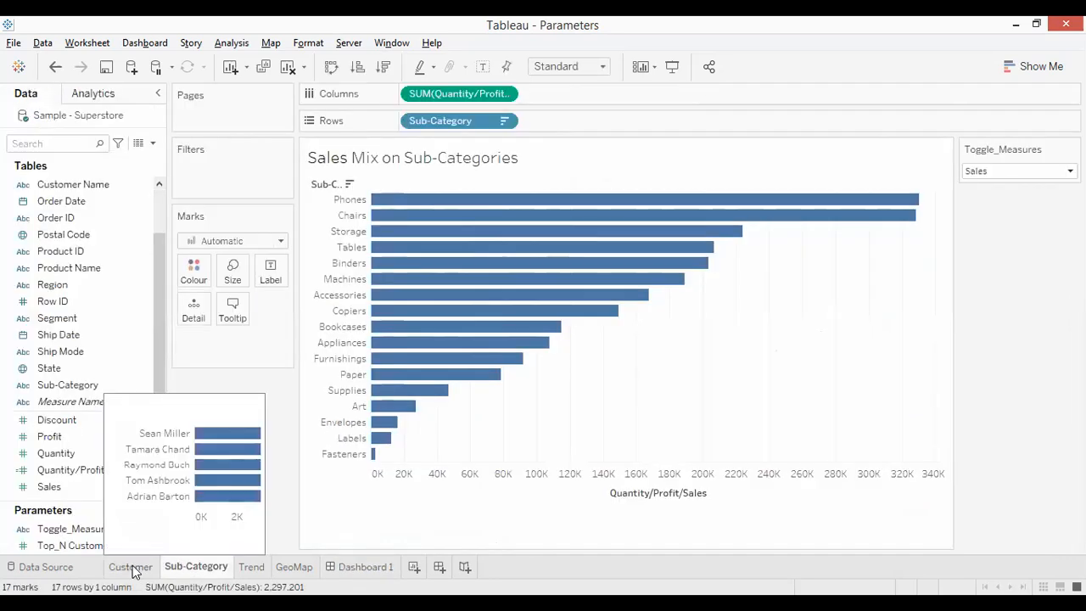